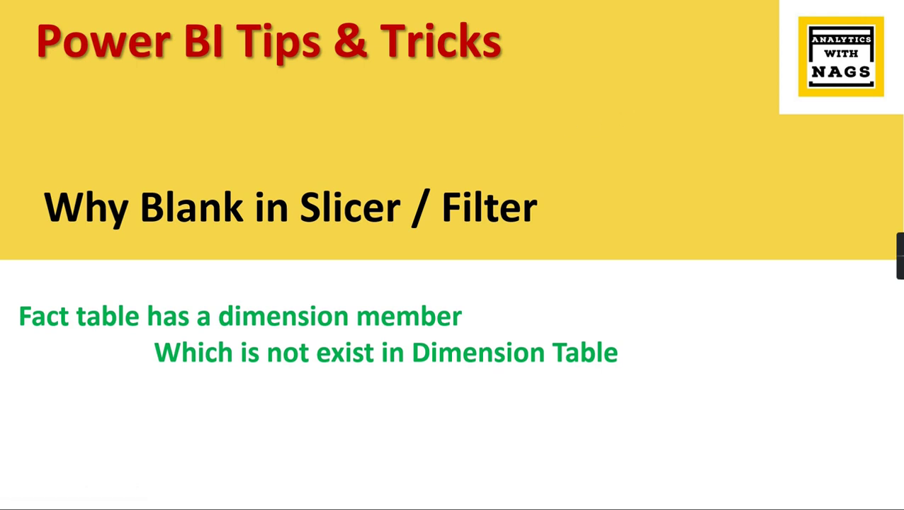
End the slide show and switch to the Excel workbook to examine the Fact table's columns, including Amt and Qty, on the Concept sheet
left_click(528, 316)
left_click(528, 316)
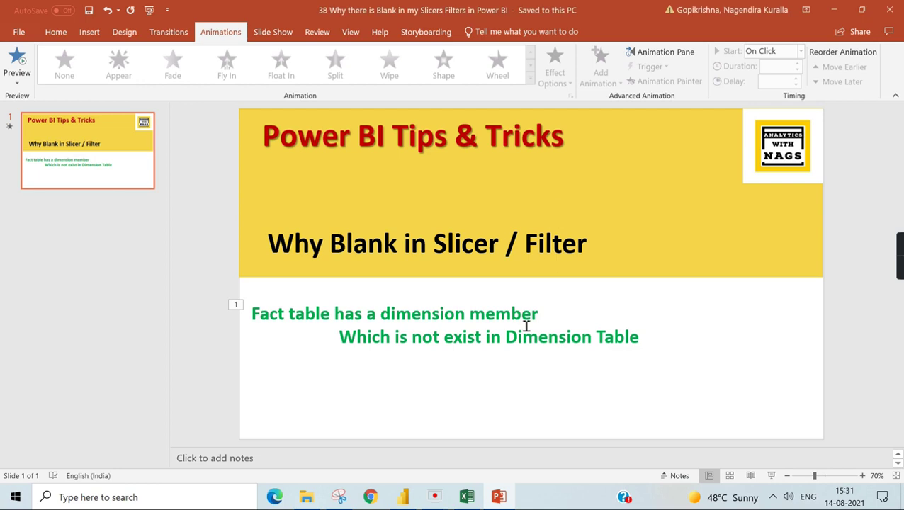
left_click(467, 496)
left_click(111, 233)
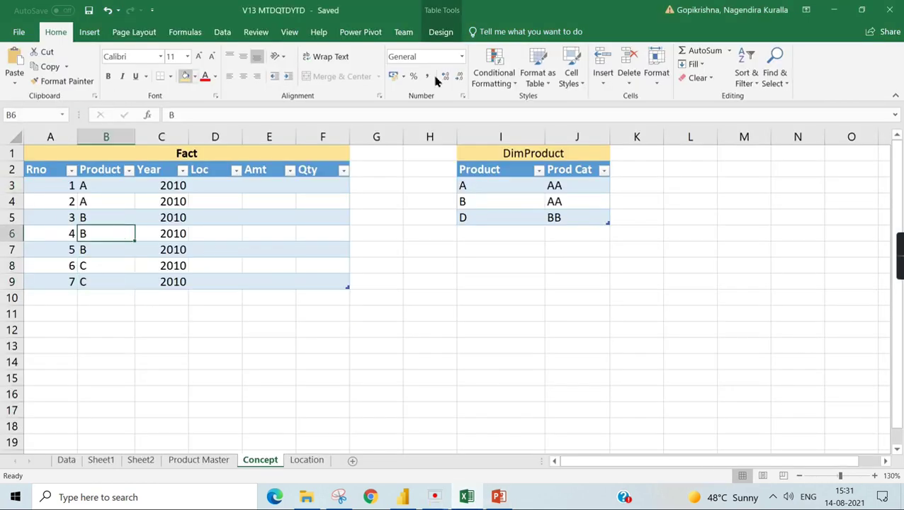
left_click(260, 179)
left_click(322, 182)
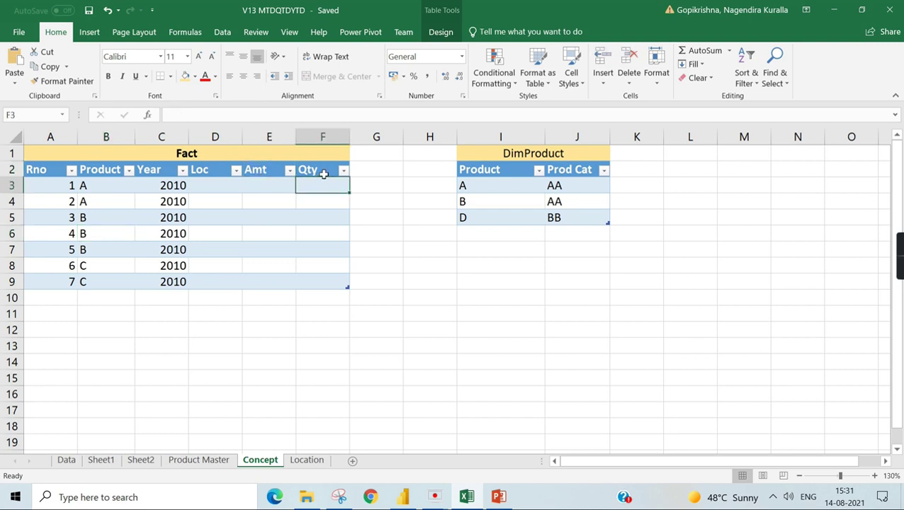
left_click(283, 172)
left_click(313, 172)
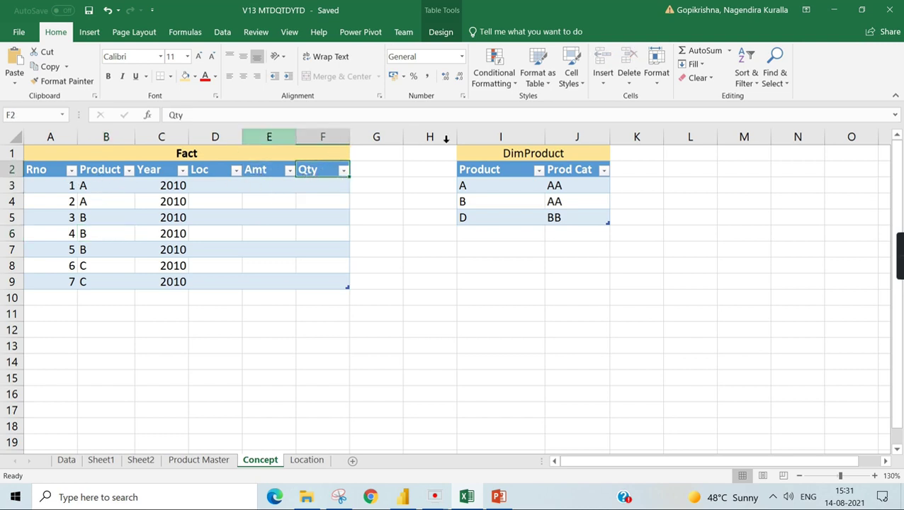
Compare the A and C product rows in the Fact table with the products listed in DimProduct
left_click(503, 154)
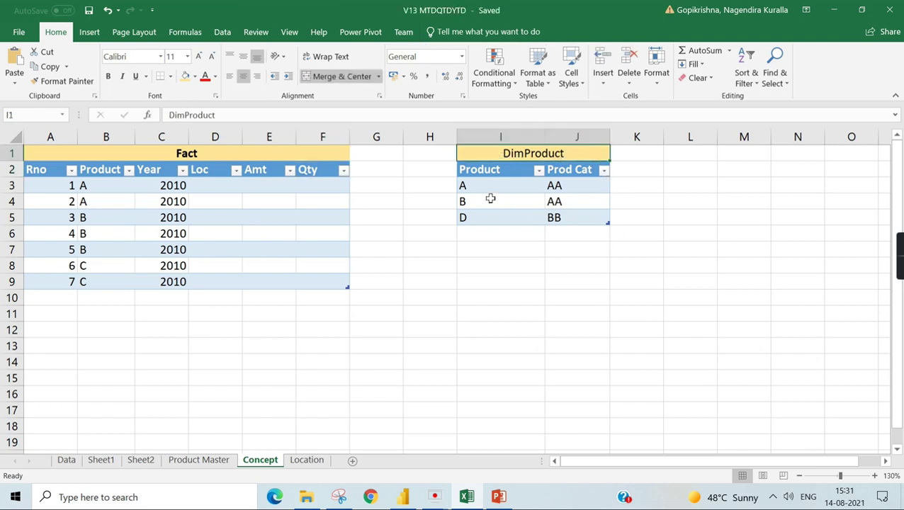
left_click_drag(88, 186, 107, 204)
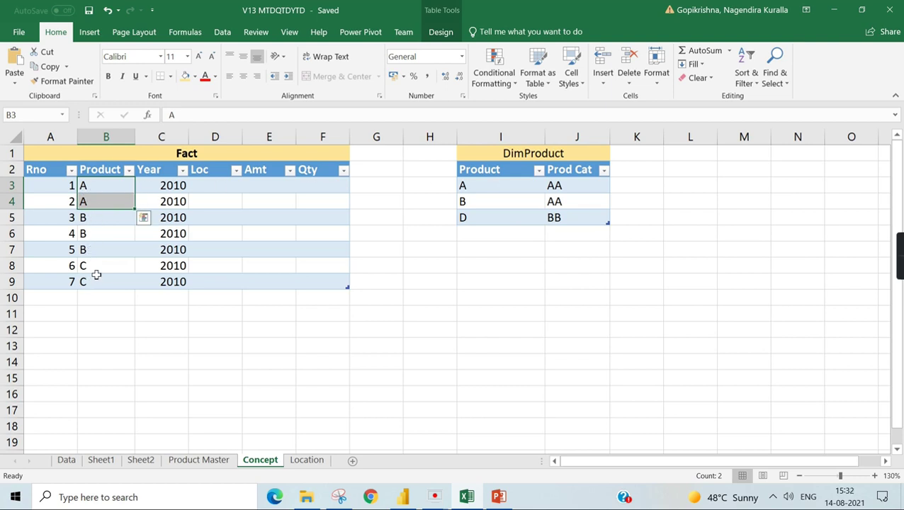
left_click_drag(98, 266, 97, 280)
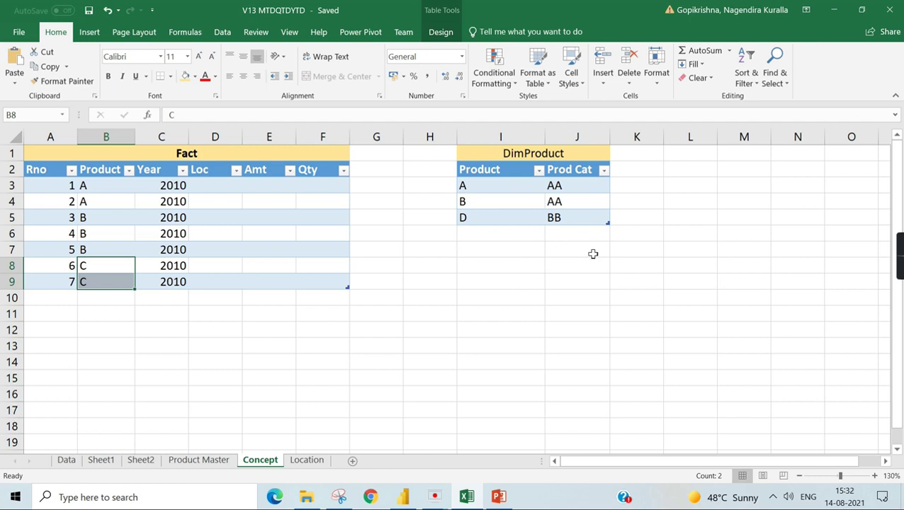
Switch to Power BI Desktop and examine how Sales, Product Master and Location are related in the data model
left_click(498, 496)
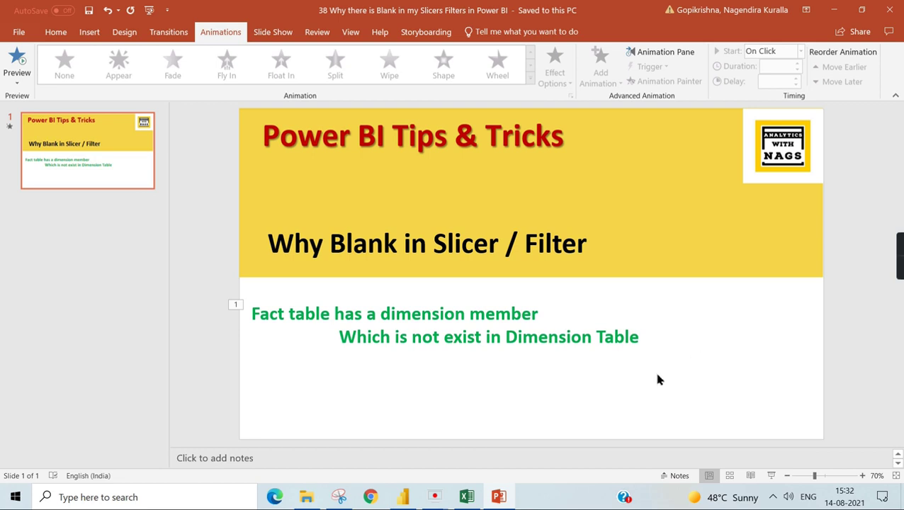
mouse_move(402, 495)
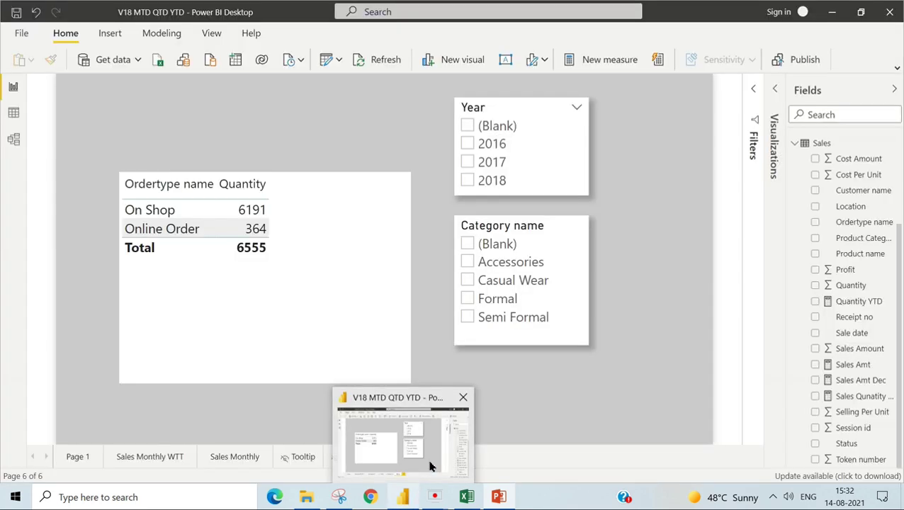
left_click(430, 465)
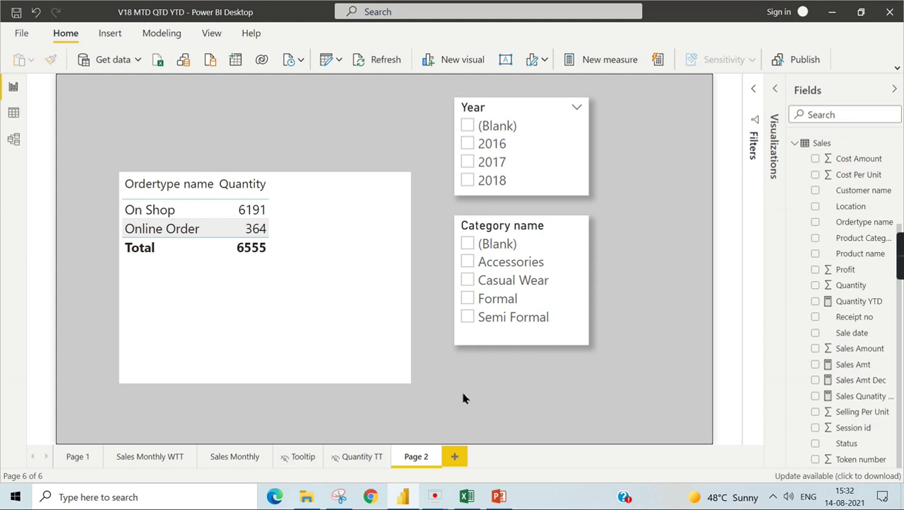
left_click(13, 139)
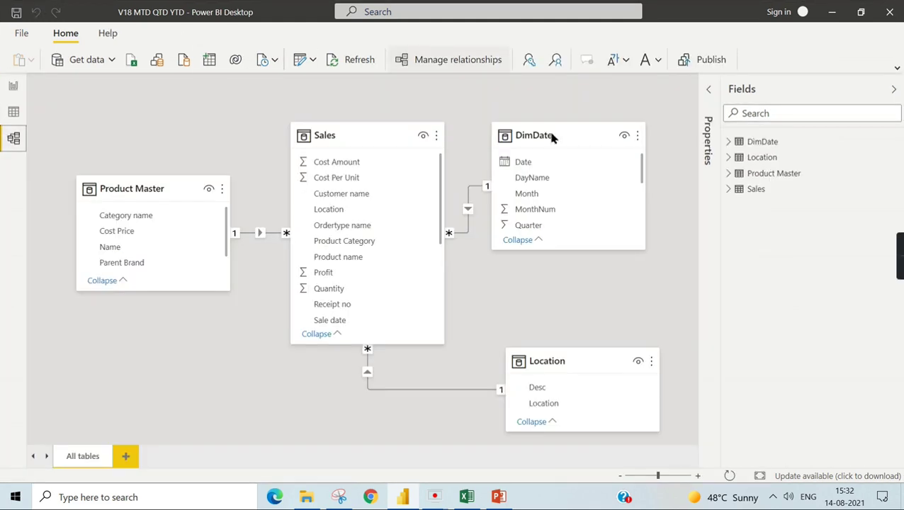
left_click(326, 138)
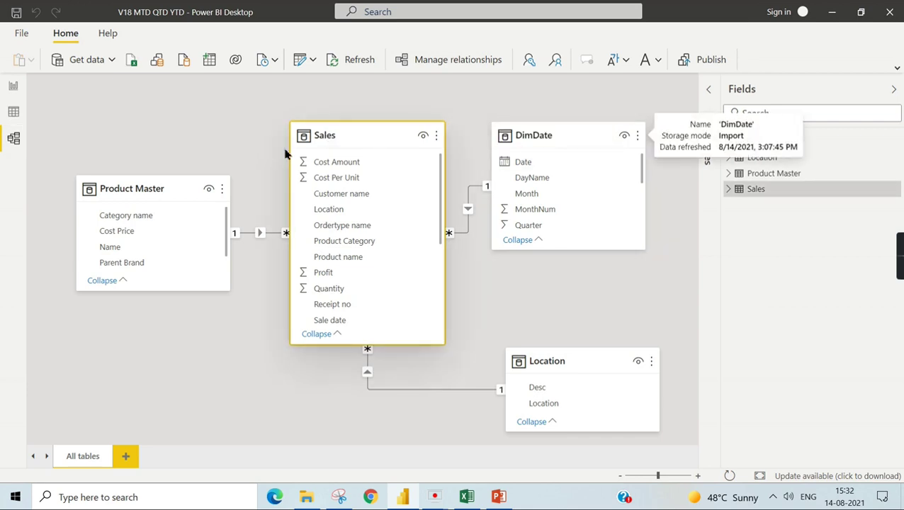
left_click(134, 190)
left_click(571, 363)
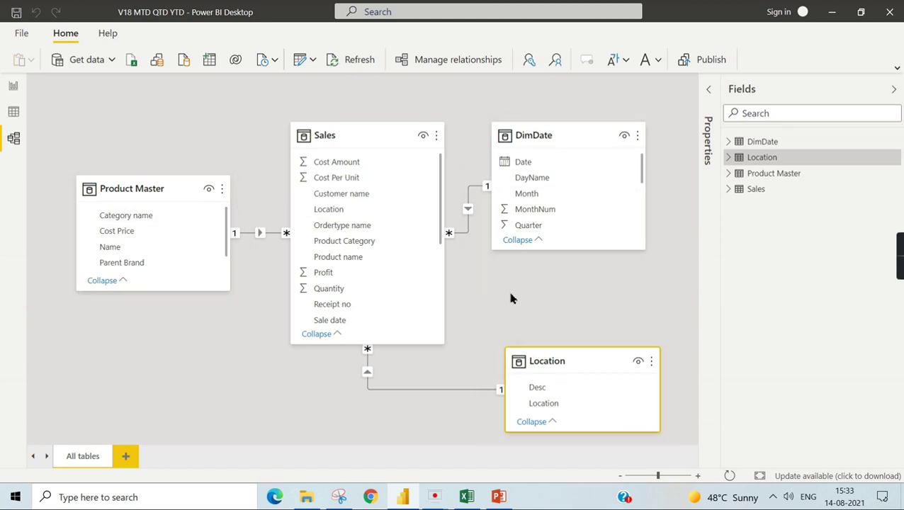
Return to the report and inspect which table supplies the field of the Category name slicer
left_click(14, 86)
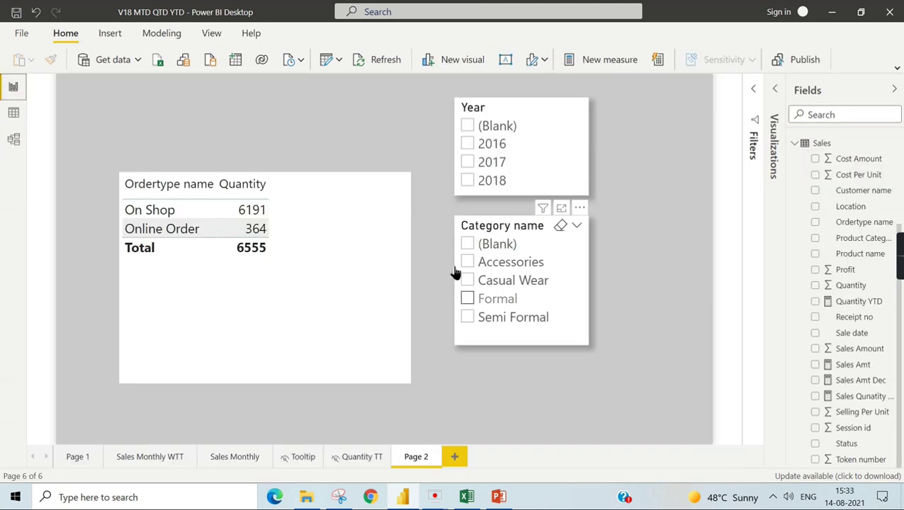
left_click(542, 237)
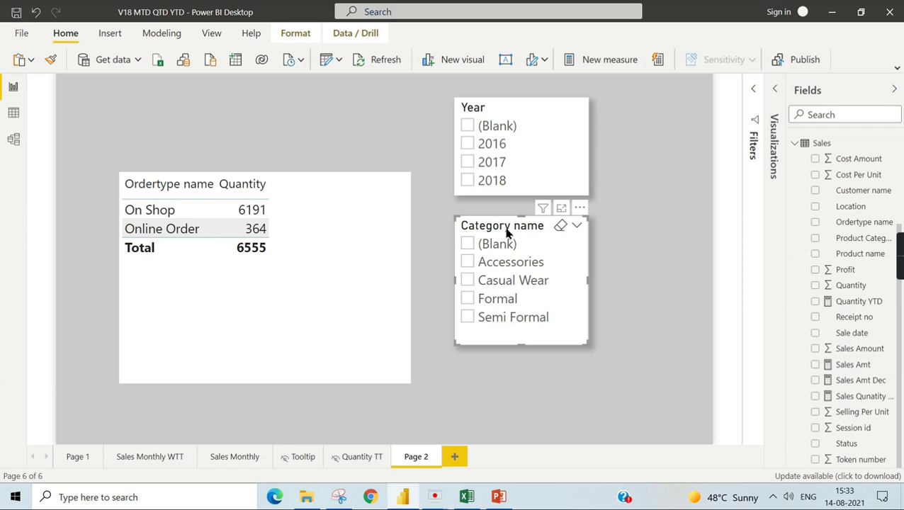
left_click(894, 90)
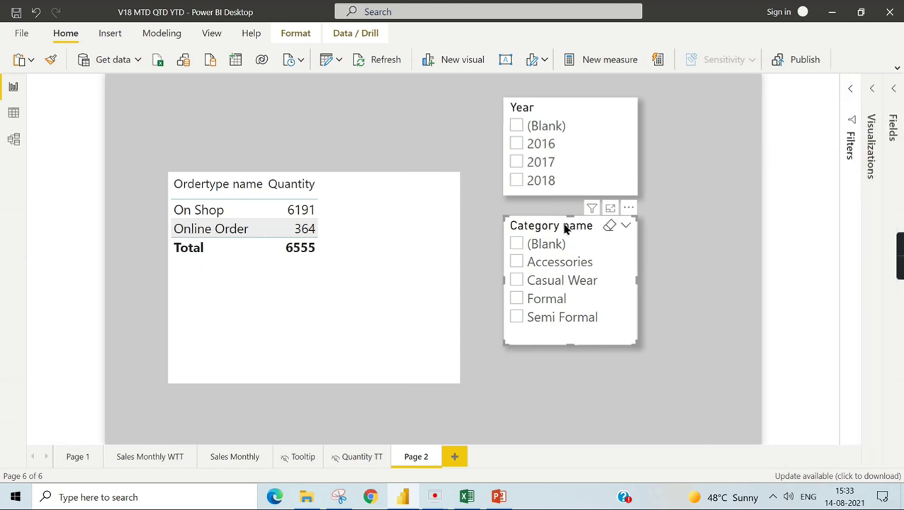
left_click(893, 90)
left_click(807, 178)
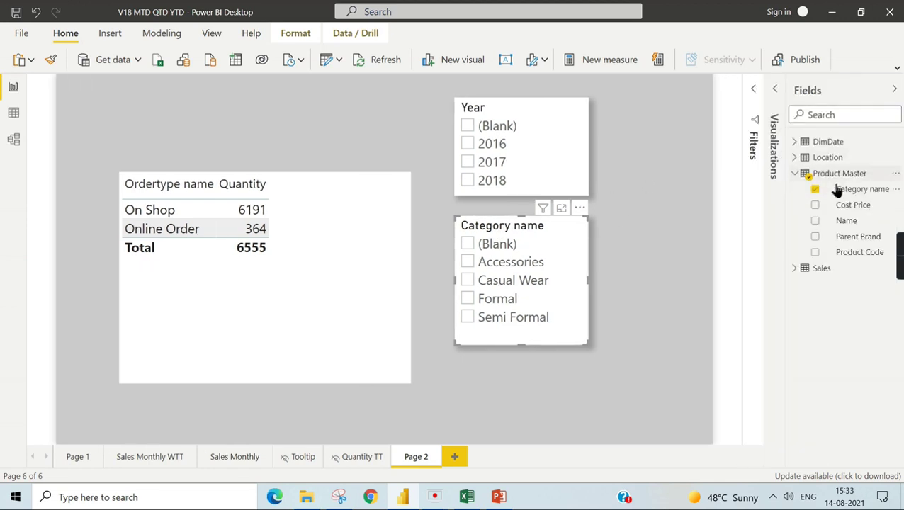
left_click(754, 90)
left_click(775, 91)
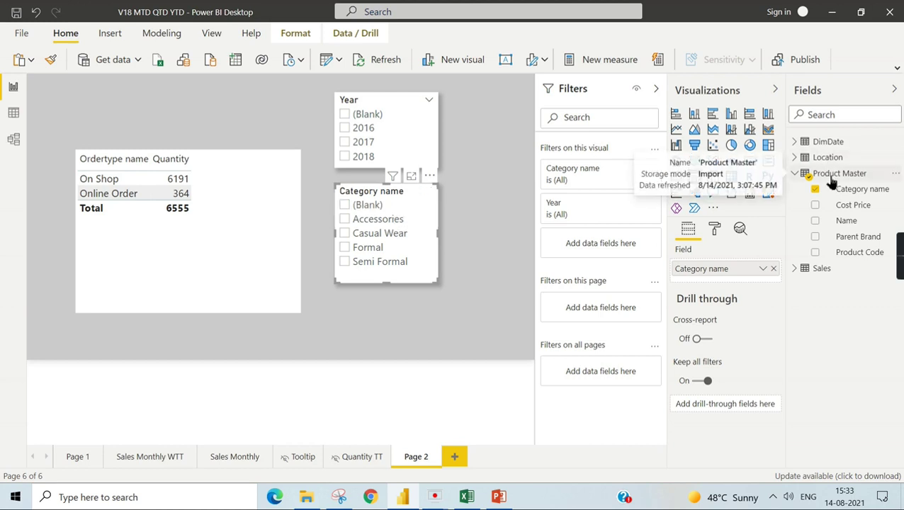
Filter the report by Accessories, Casual Wear and Formal in turn with the Category name slicer
left_click(370, 222)
left_click(363, 233)
left_click(360, 248)
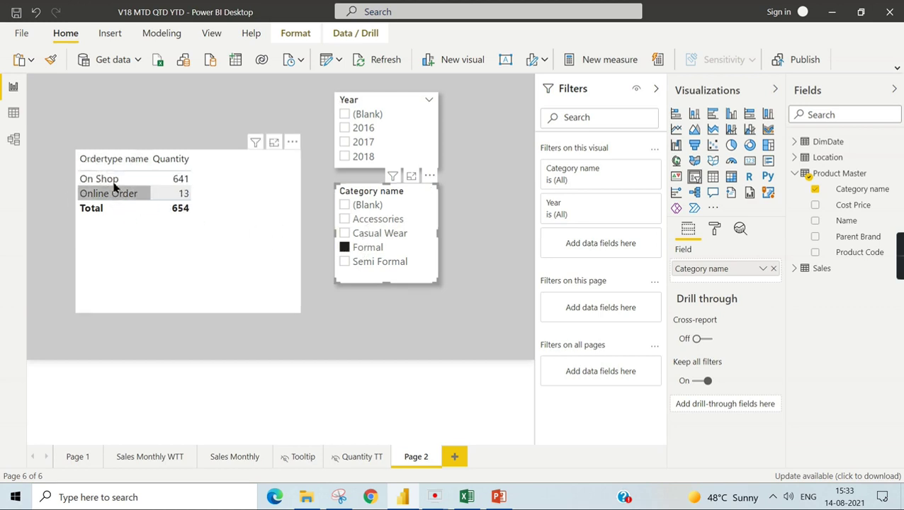
Inspect which Sales fields are used in the Ordertype name and Quantity table visual
left_click(796, 175)
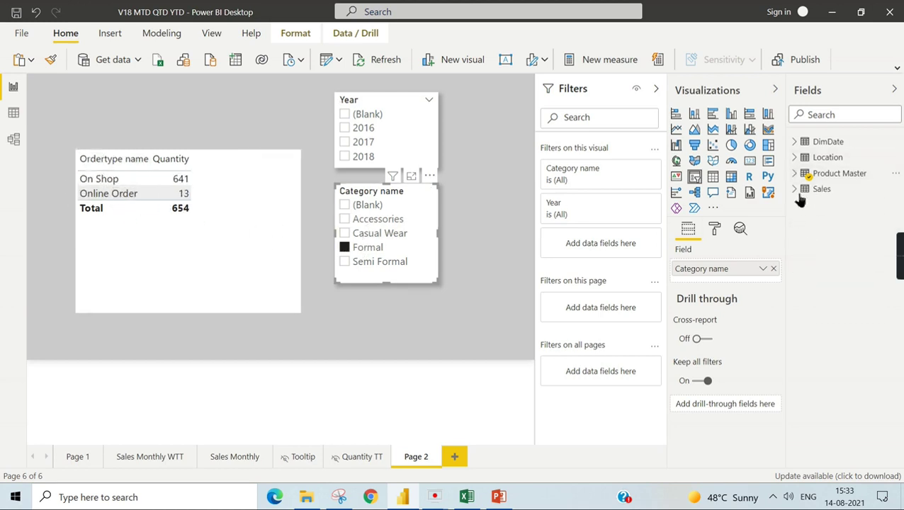
left_click(258, 153)
left_click(821, 189)
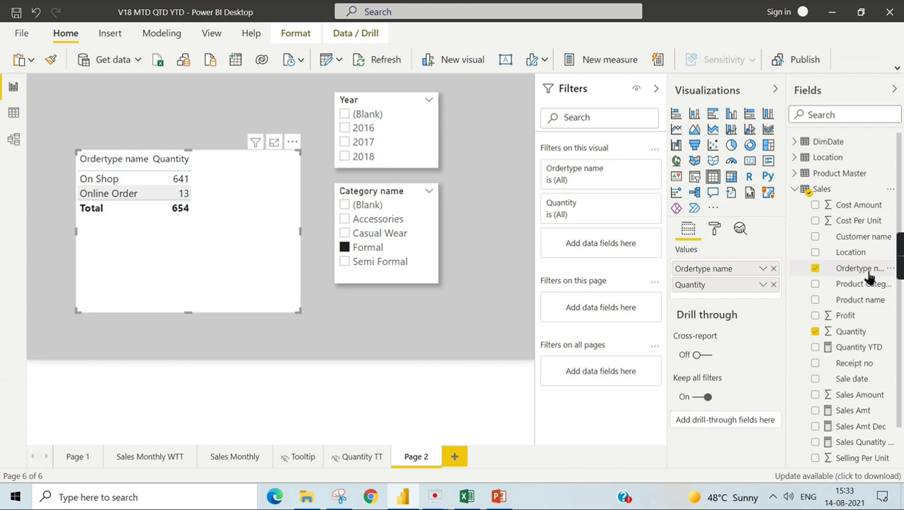
Filter the report by the (Blank) category to view its quantities, and clear the category selection
left_click(346, 261)
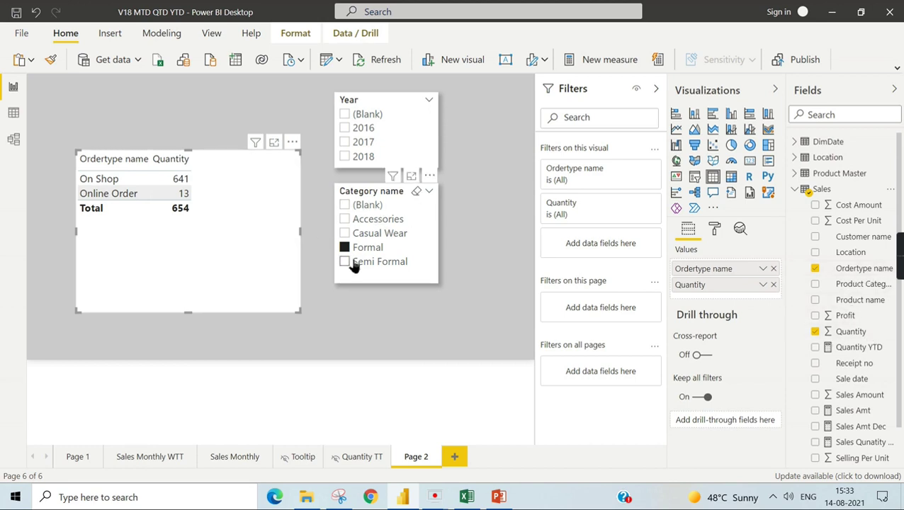
left_click(346, 247, "ctrl")
left_click(345, 204)
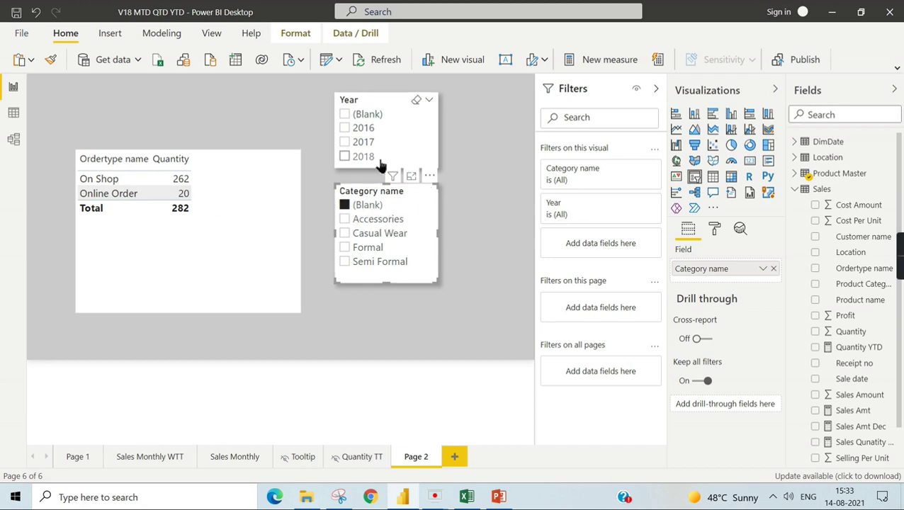
left_click(267, 224)
left_click(353, 206)
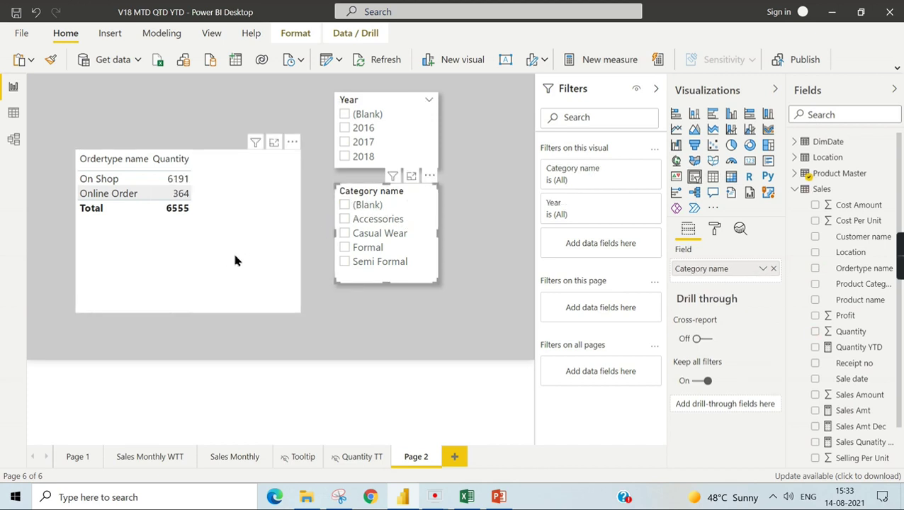
Shrink the order type table visual and move it to the page's upper-left corner
left_click(251, 239)
left_click_drag(296, 314, 250, 253)
left_click_drag(219, 193, 195, 140)
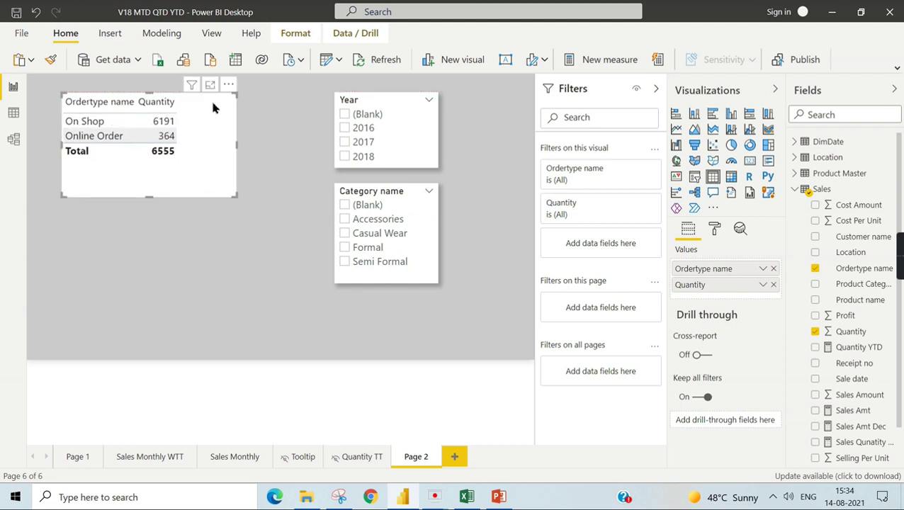
Duplicate the order type table visual and place the copy below the original
left_click_drag(227, 107, 231, 110)
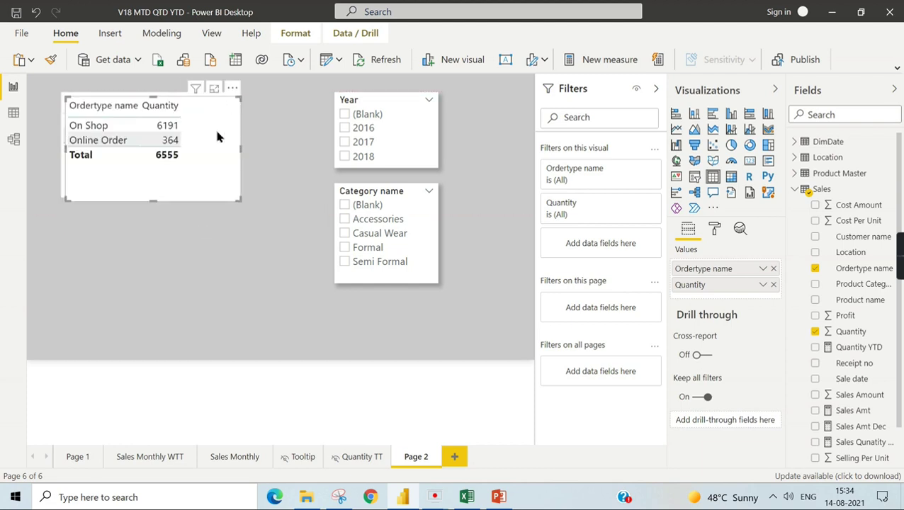
key("ctrl+c")
key("ctrl+v")
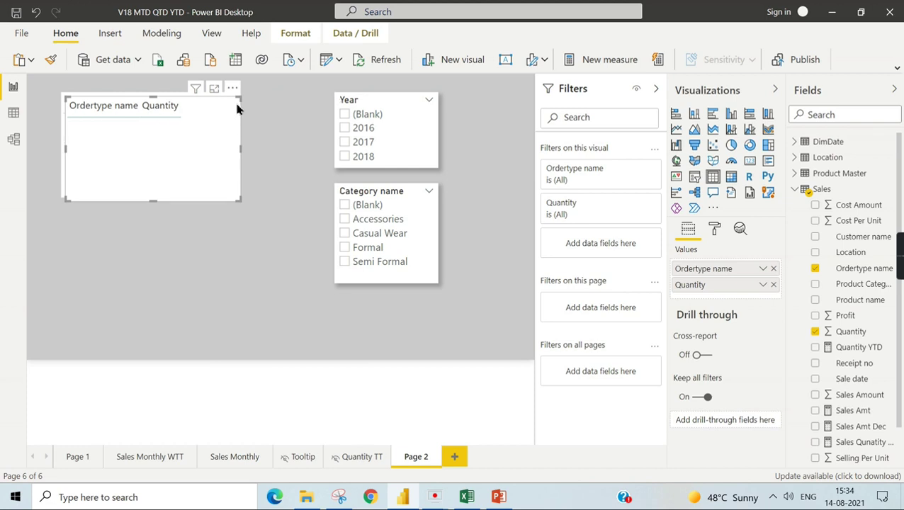
left_click_drag(222, 100, 241, 223)
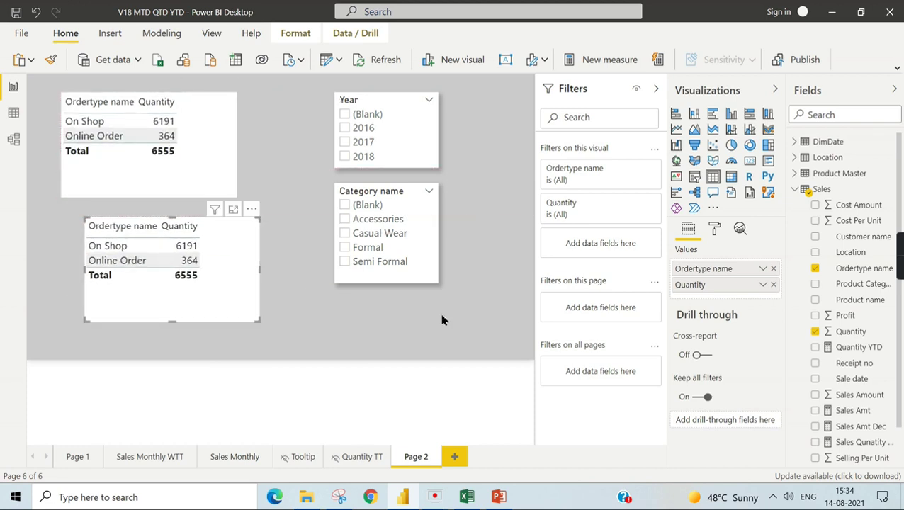
Remove the Quantity and Ordertype name fields from the copied table visual
left_click(795, 189)
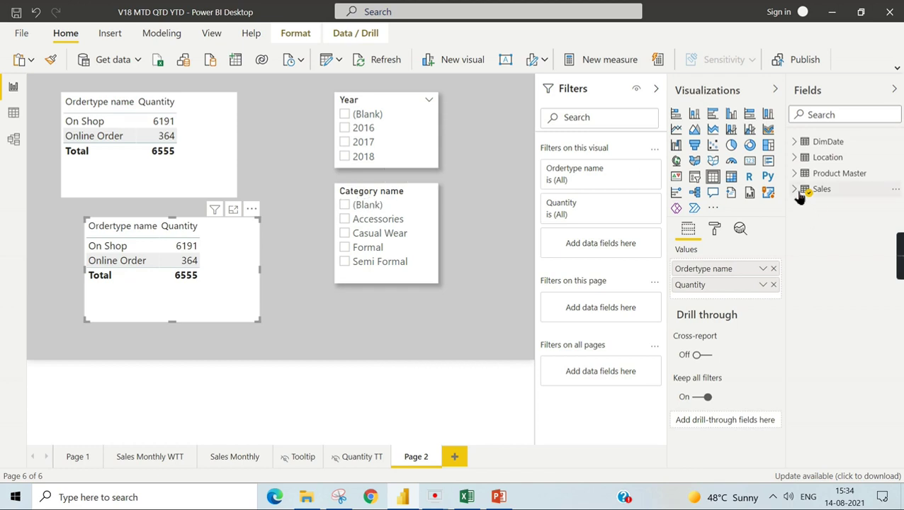
left_click(774, 284)
left_click(773, 268)
Add Product name from Sales and Name from Product Master to the copied table visual, and enlarge it toward the page's lower edge
left_click(795, 189)
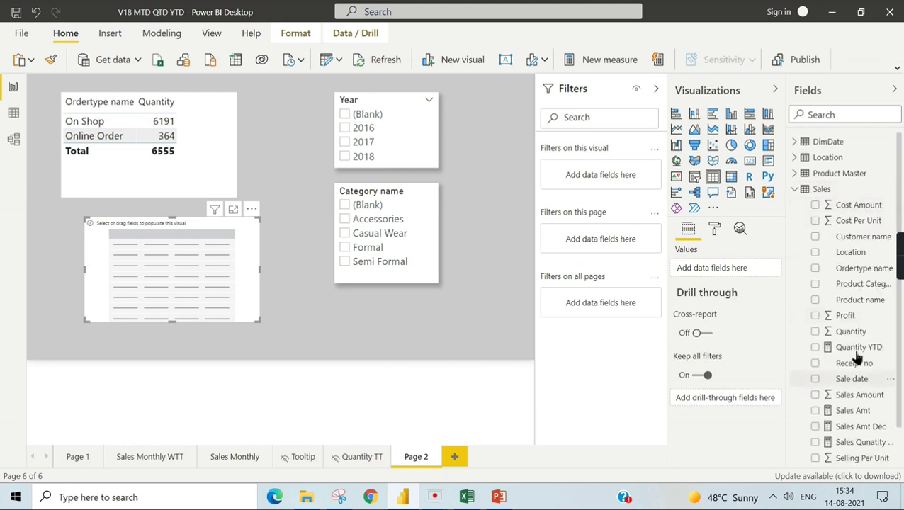
left_click(13, 139)
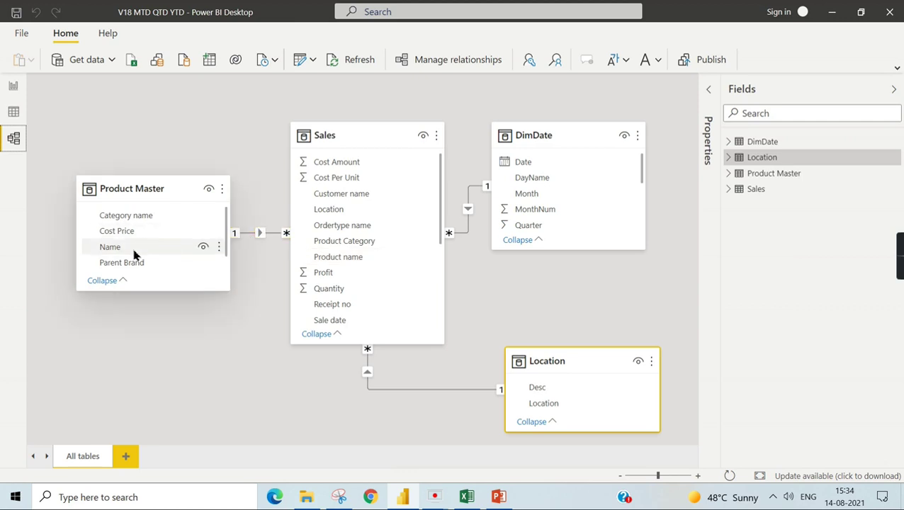
left_click(13, 86)
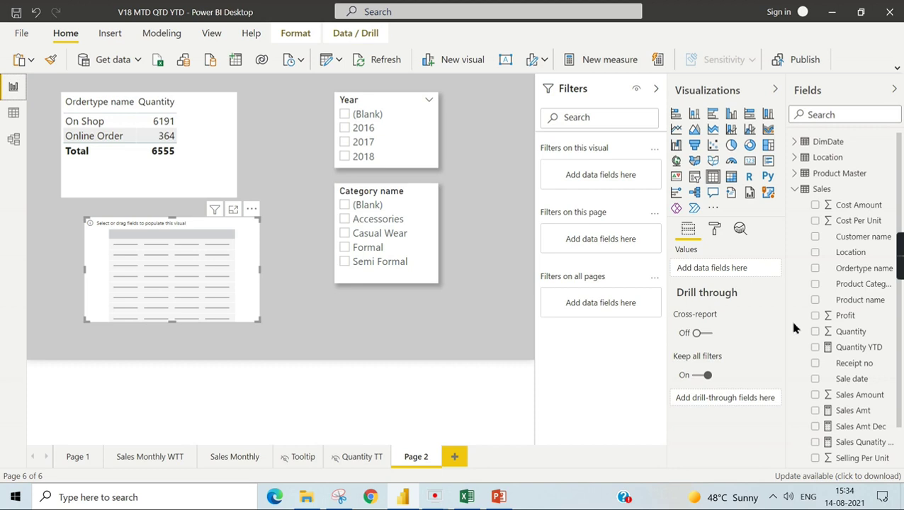
left_click_drag(870, 301, 749, 276)
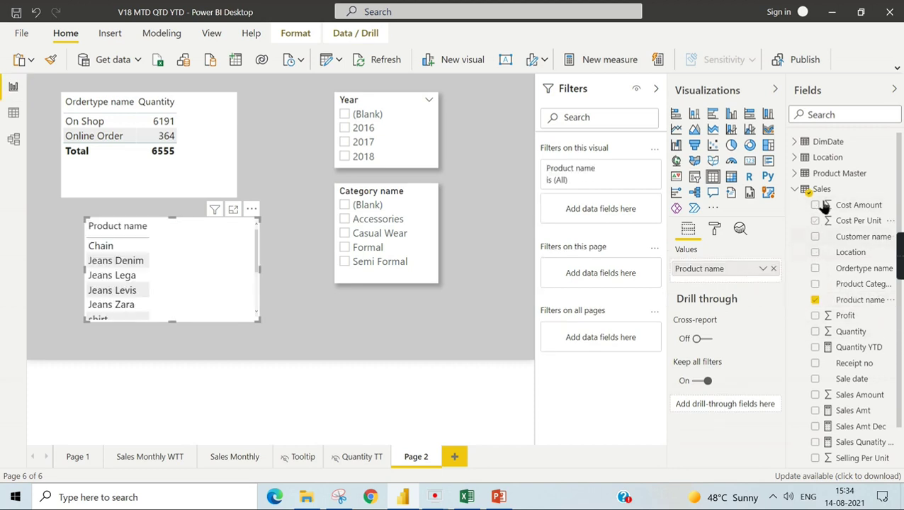
left_click(799, 173)
left_click_drag(850, 221, 743, 281)
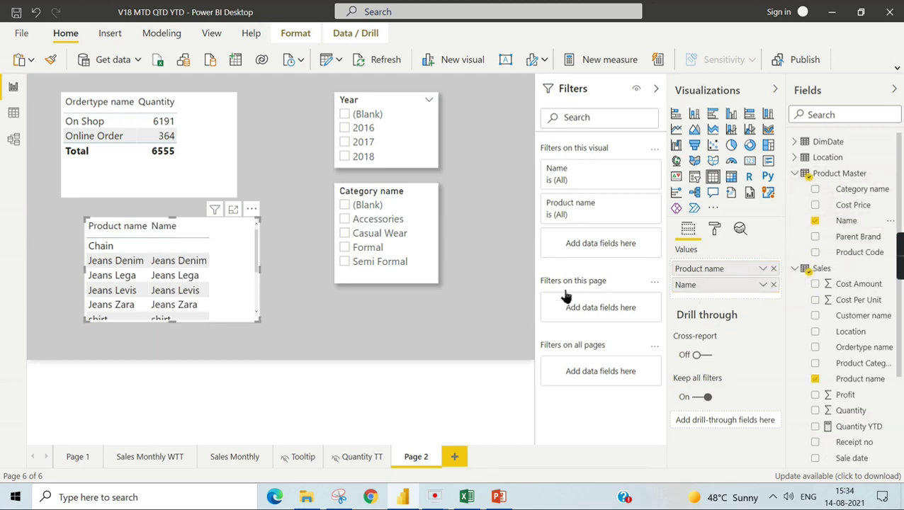
left_click_drag(263, 328, 324, 363)
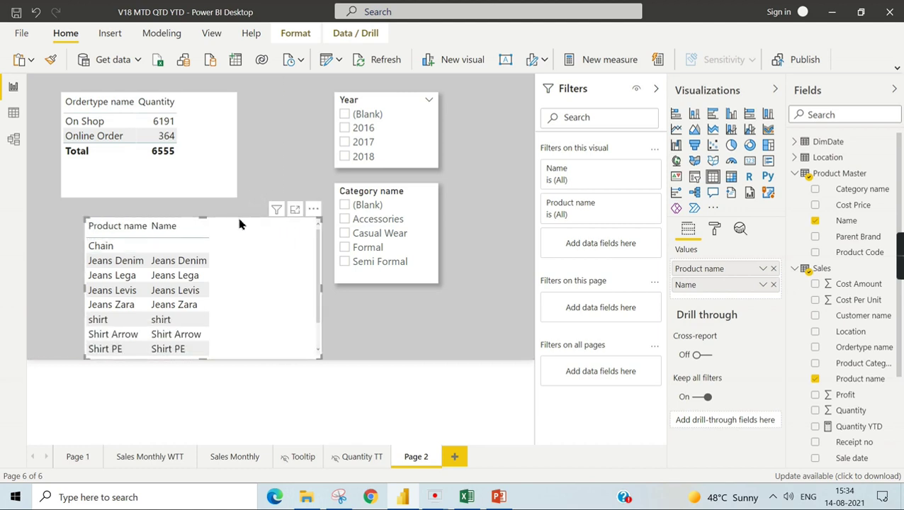
Move the product names table up the page and resize it so all its rows fit beside the Category name slicer
left_click_drag(236, 214, 237, 196)
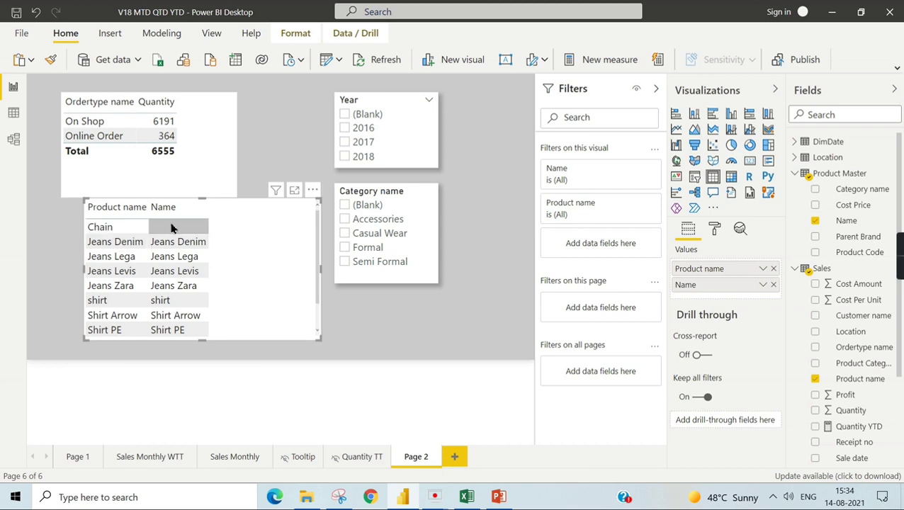
left_click_drag(324, 343, 347, 362)
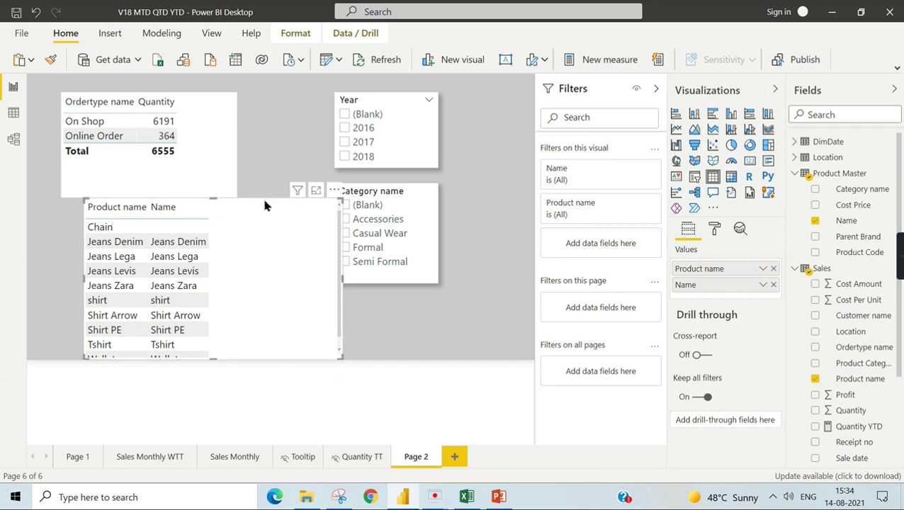
left_click_drag(260, 195, 257, 175)
left_click_drag(328, 322, 333, 353)
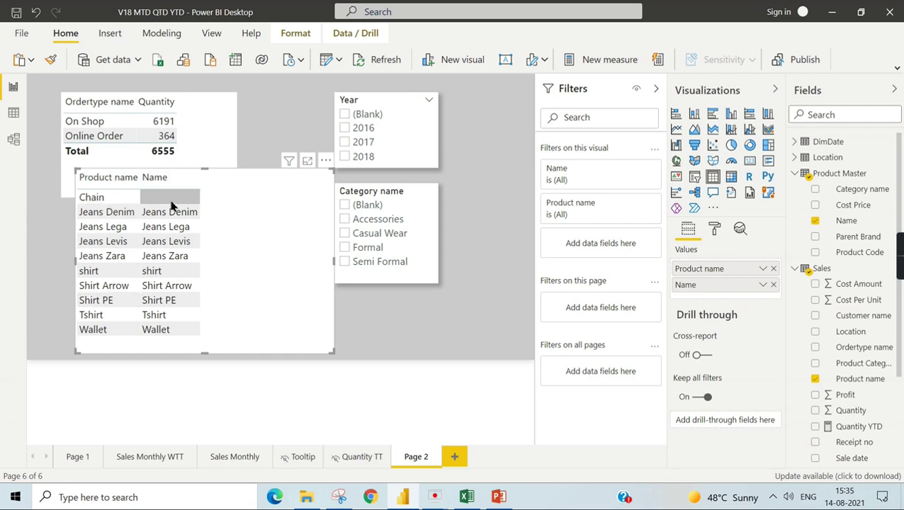
left_click_drag(333, 170, 303, 175)
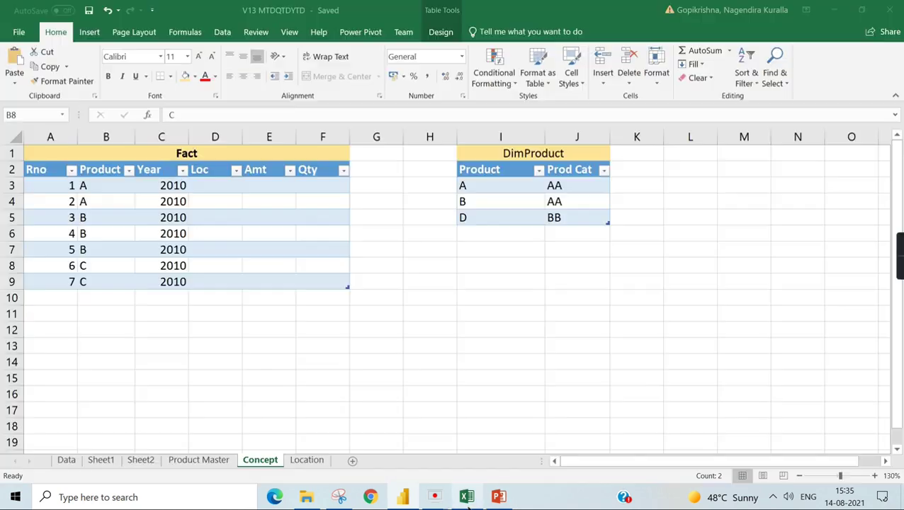
In Excel, copy the NG132 Chain row from Sheet2 into row 11 of the Product Master sheet, save the workbook and return to Power BI
left_click(466, 496)
left_click(199, 460)
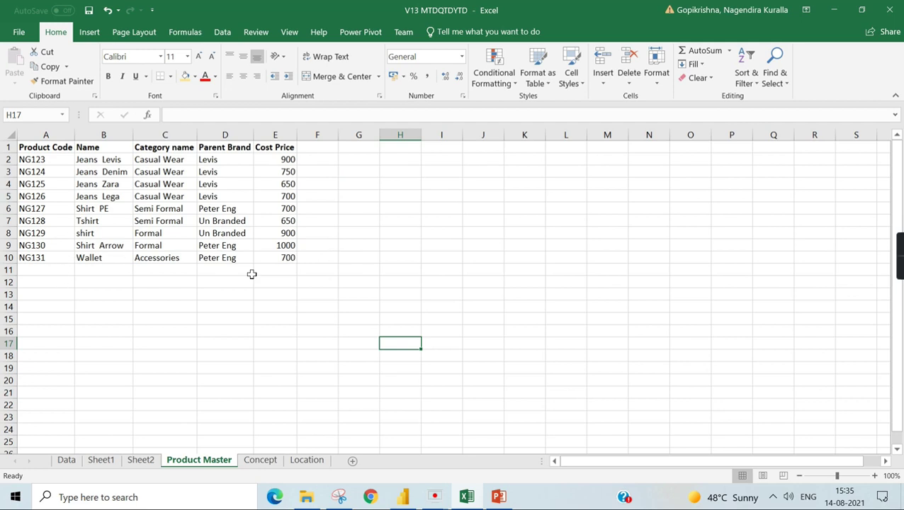
left_click(141, 459)
left_click_drag(43, 150, 199, 148)
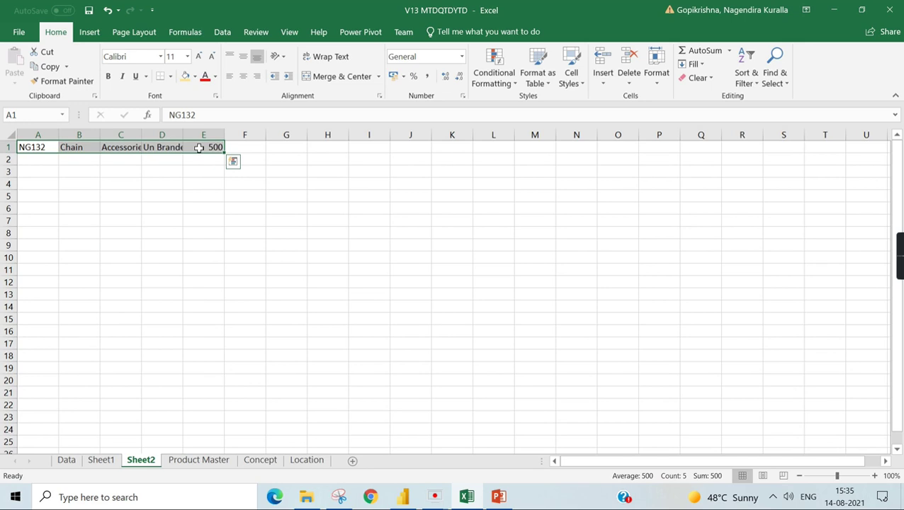
key("ctrl+c")
left_click(192, 460)
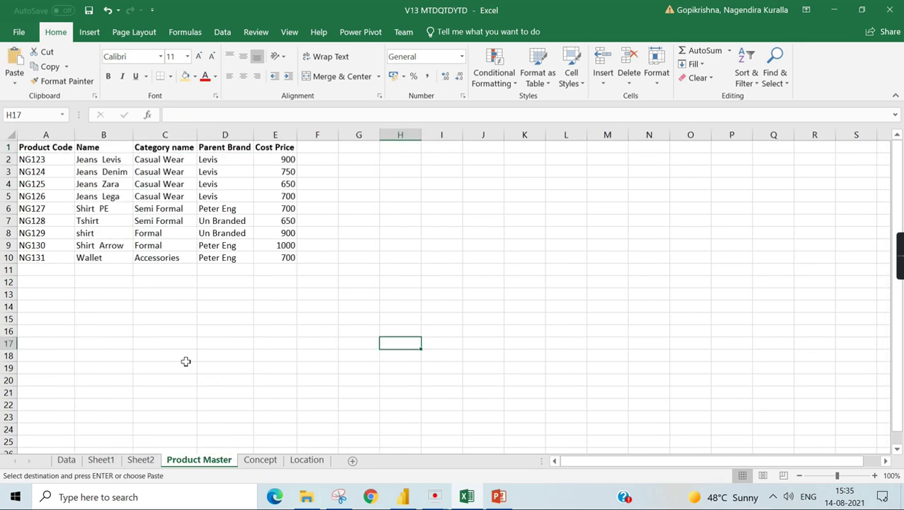
left_click(43, 267)
key("Return")
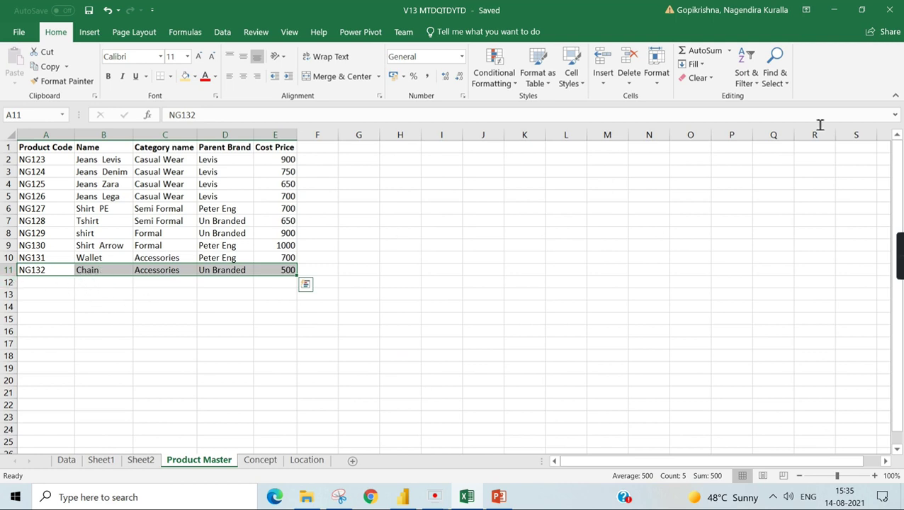
key("ctrl+s")
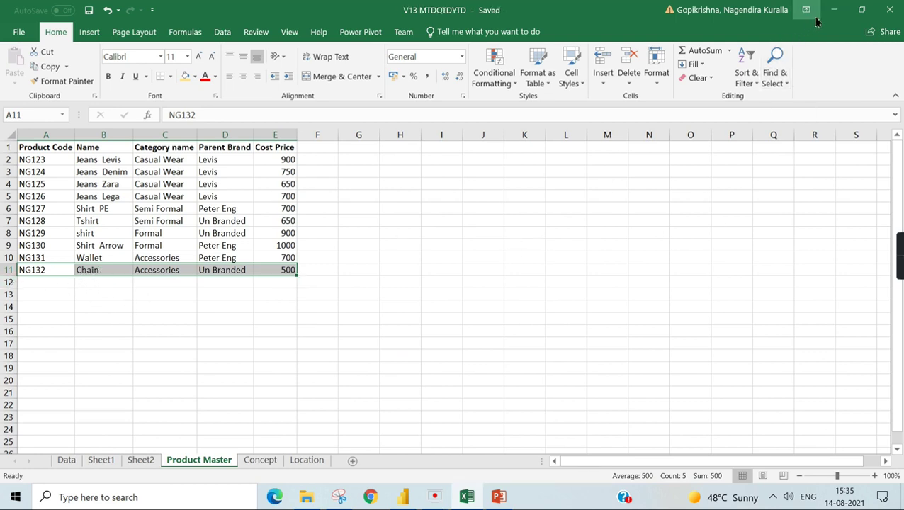
left_click(834, 10)
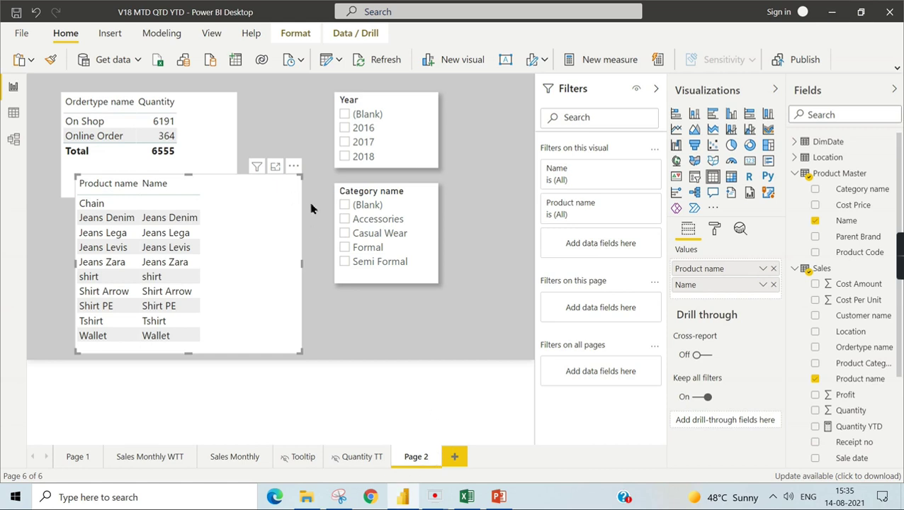
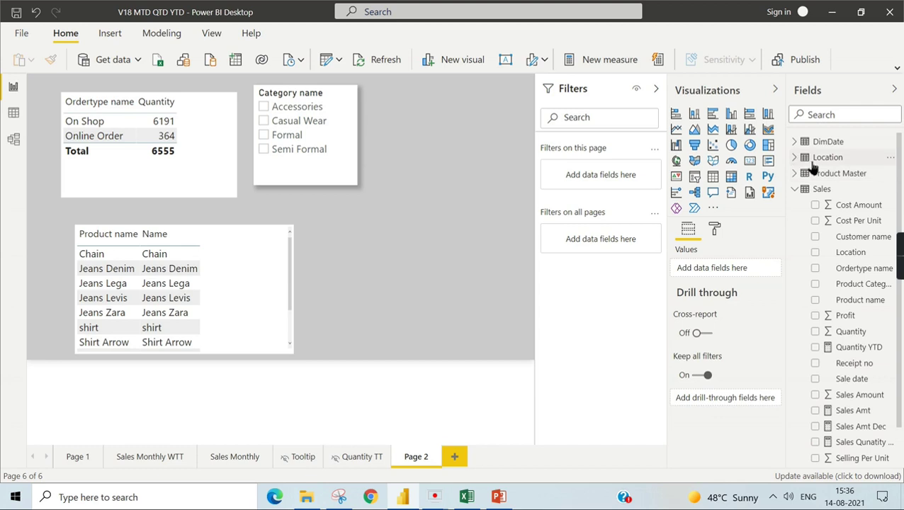
Add Location from the Location table as a visual beside the Category name slicer and apply that slicer's formatting to it
left_click_drag(818, 192, 443, 156)
left_click(307, 90)
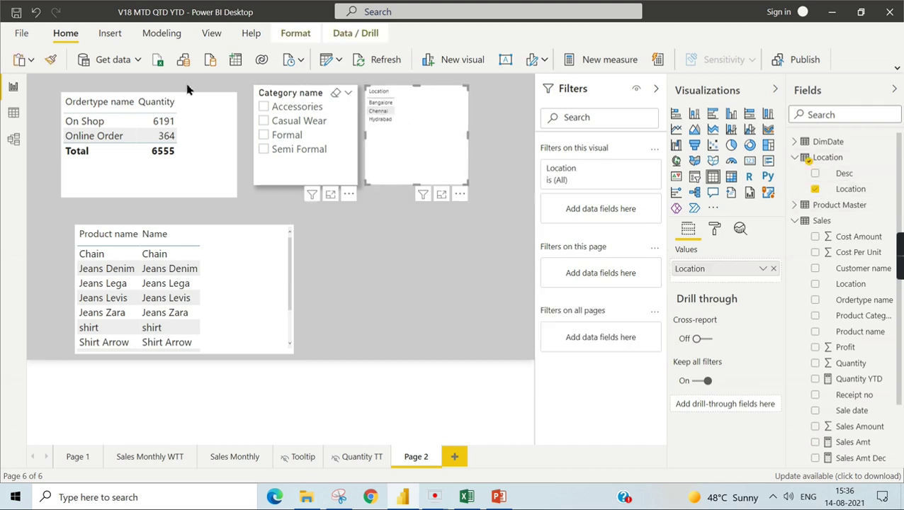
left_click(50, 59)
left_click(417, 107)
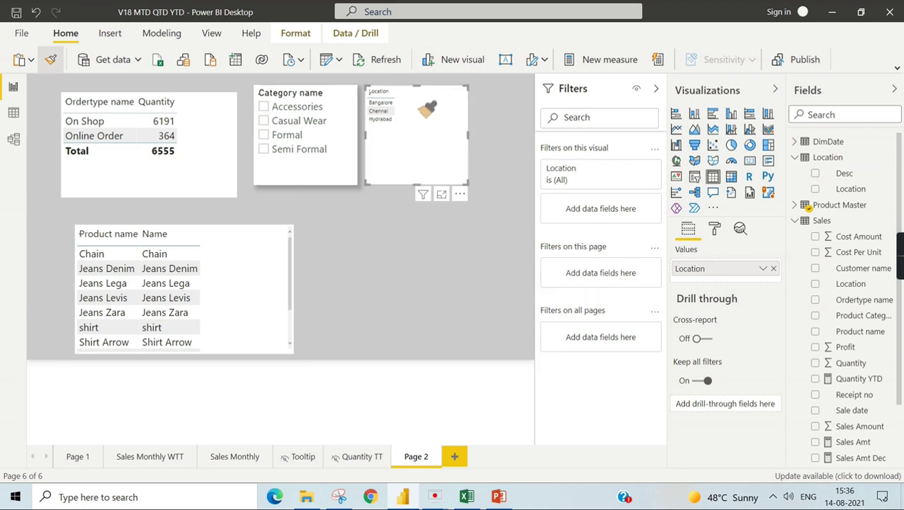
left_click(306, 94)
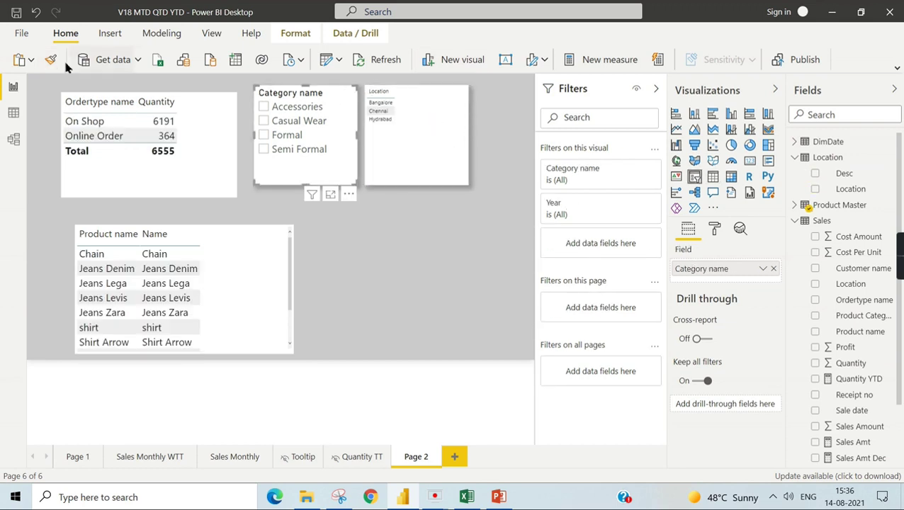
left_click(50, 60)
left_click(422, 106)
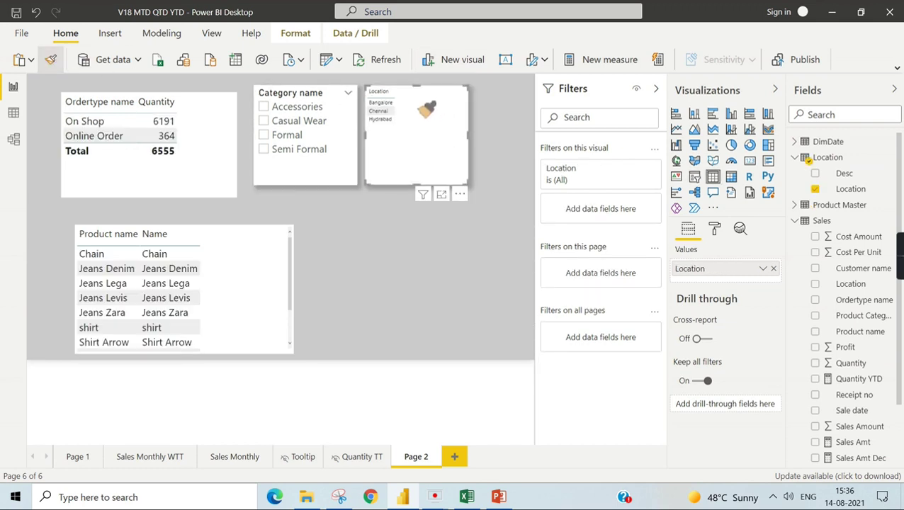
Convert the Location visual into a compact slicer near the page's upper-right corner with the Category name slicer's formatting
left_click(695, 178)
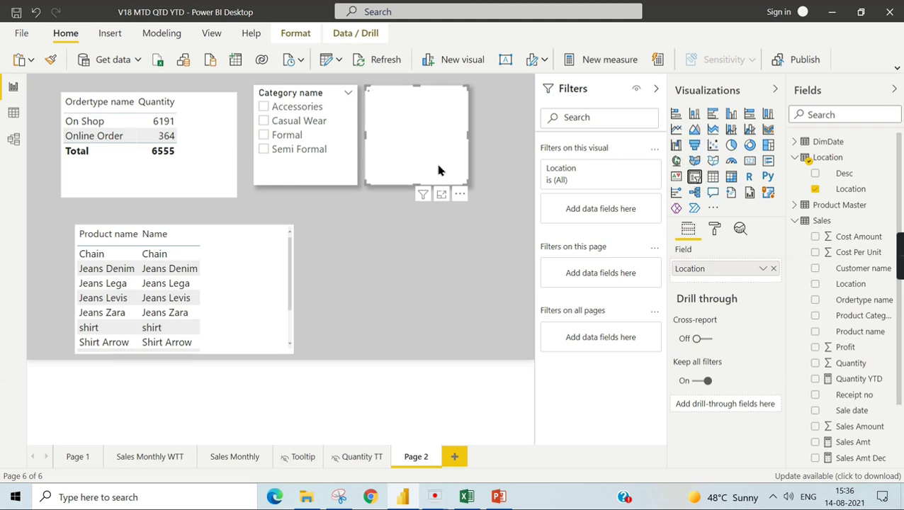
left_click_drag(465, 184, 493, 223)
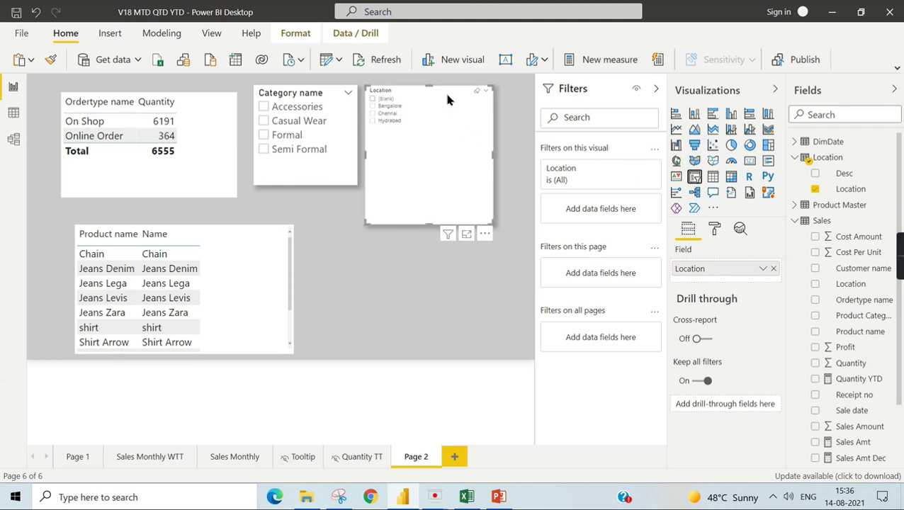
left_click(293, 95)
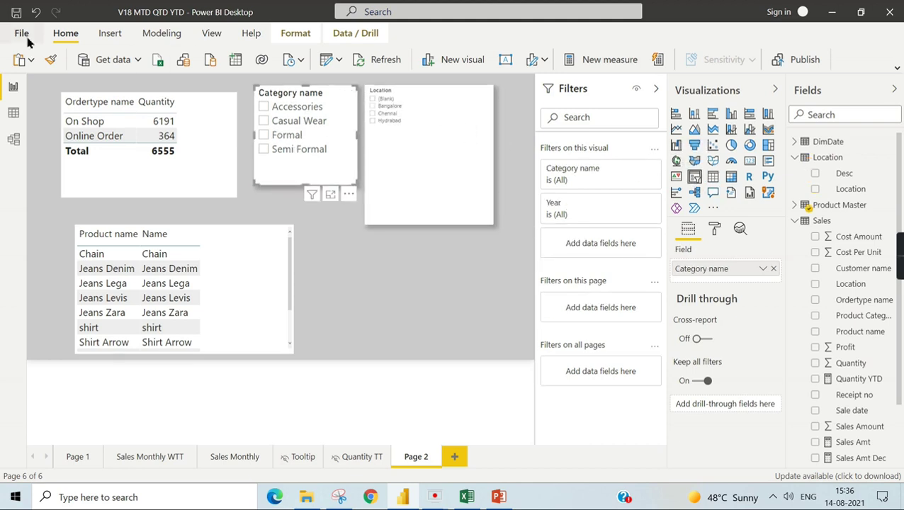
left_click(53, 62)
left_click(439, 103)
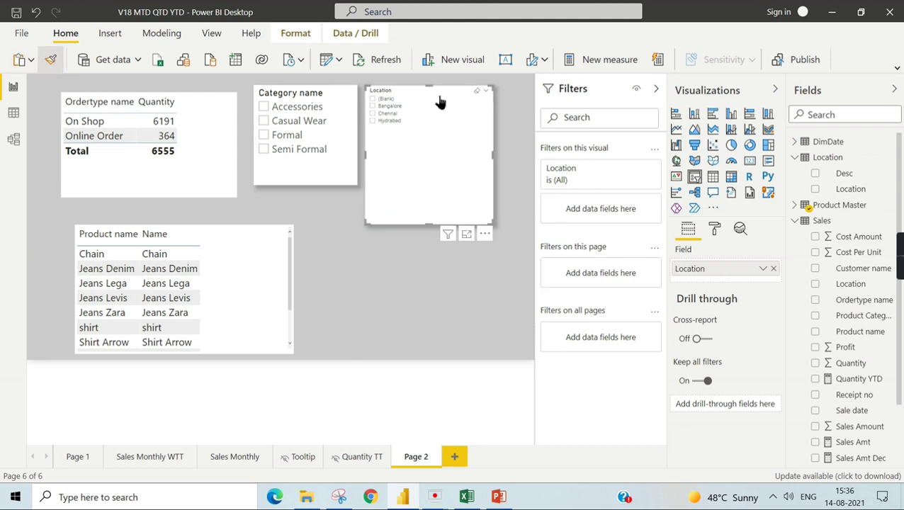
left_click_drag(438, 103, 457, 139)
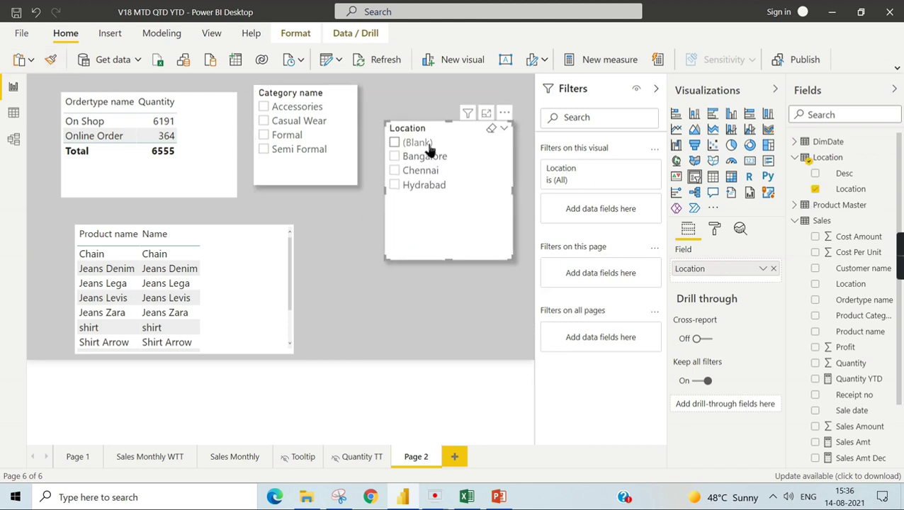
left_click_drag(386, 258, 395, 221)
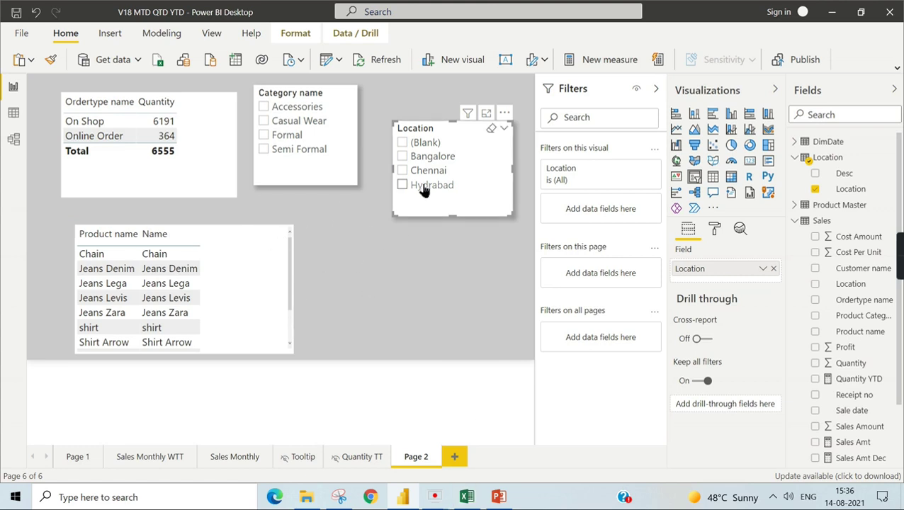
Replace Product name and Name in the lower table visual with Location from Sales and Location from the Location table
left_click(815, 219)
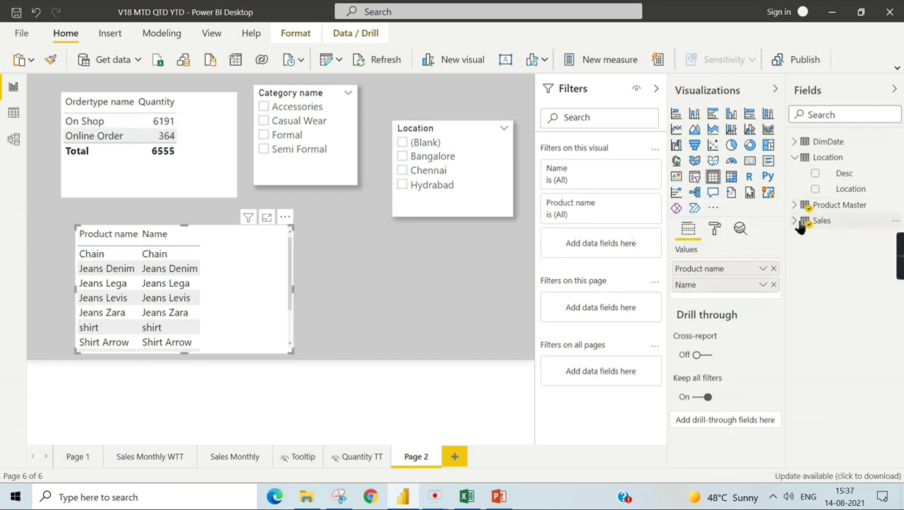
left_click(773, 268)
left_click(773, 268)
left_click(797, 222)
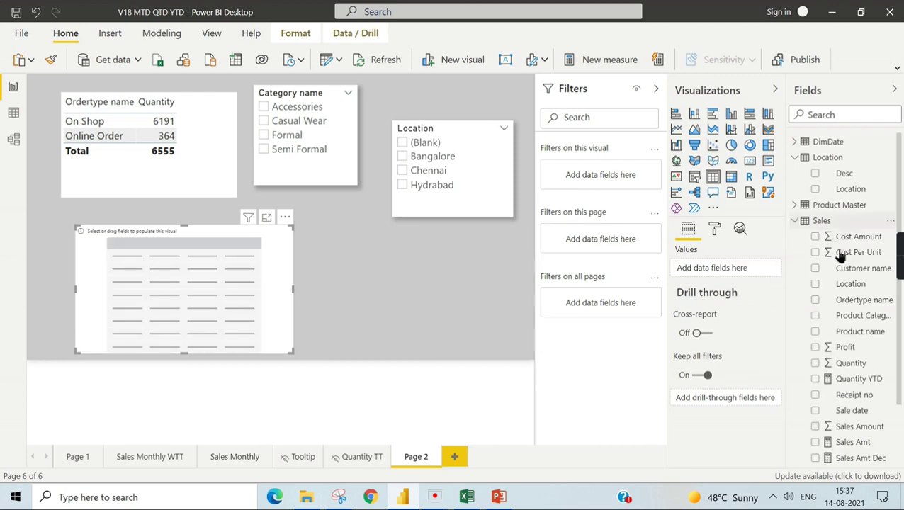
left_click(815, 283)
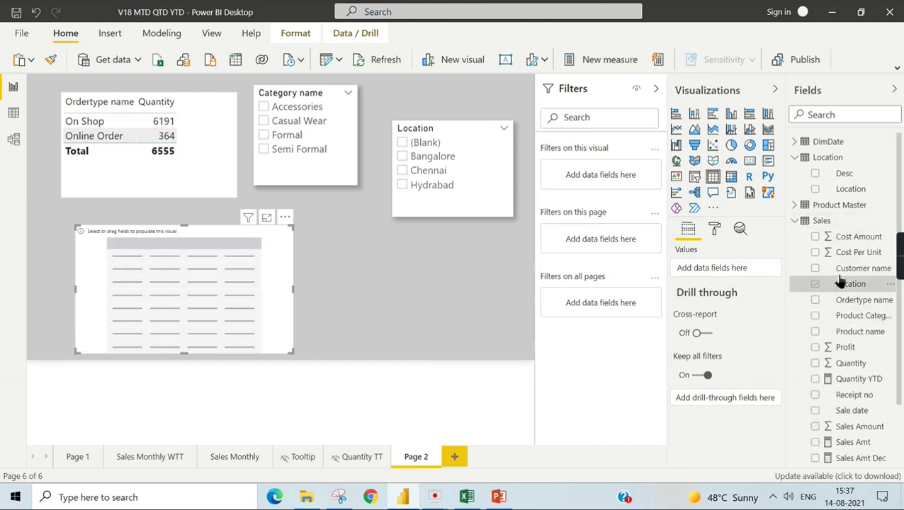
left_click(794, 220)
left_click(815, 190)
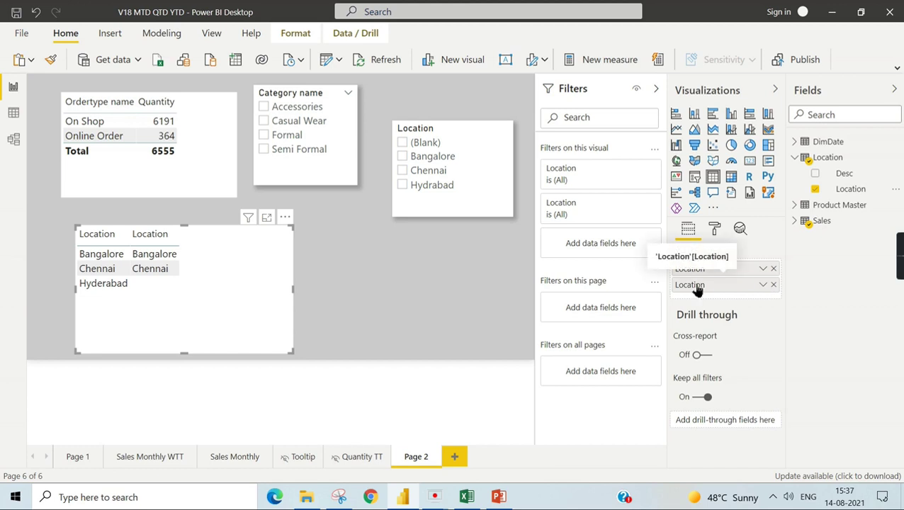
Examine the Hydrabad row in Excel's Location sheet and compare its spelling with the location table visual in Power BI
left_click(466, 496)
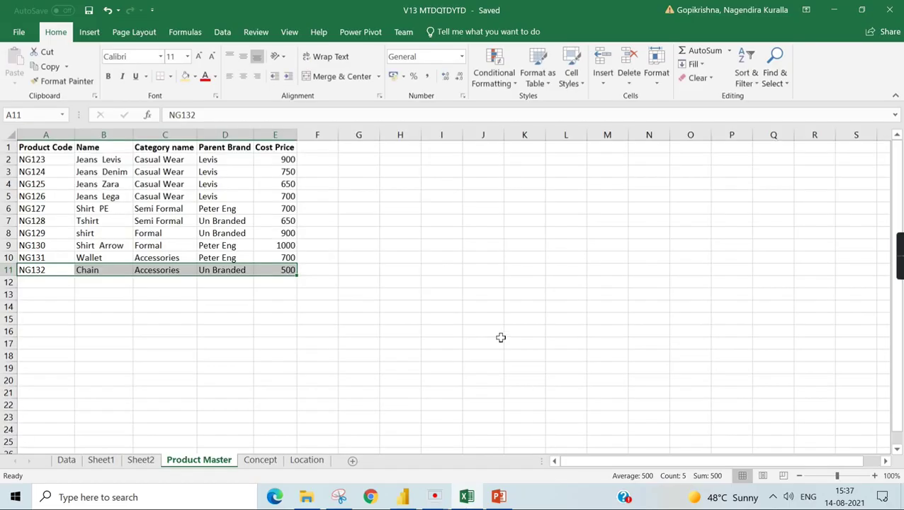
left_click(309, 462)
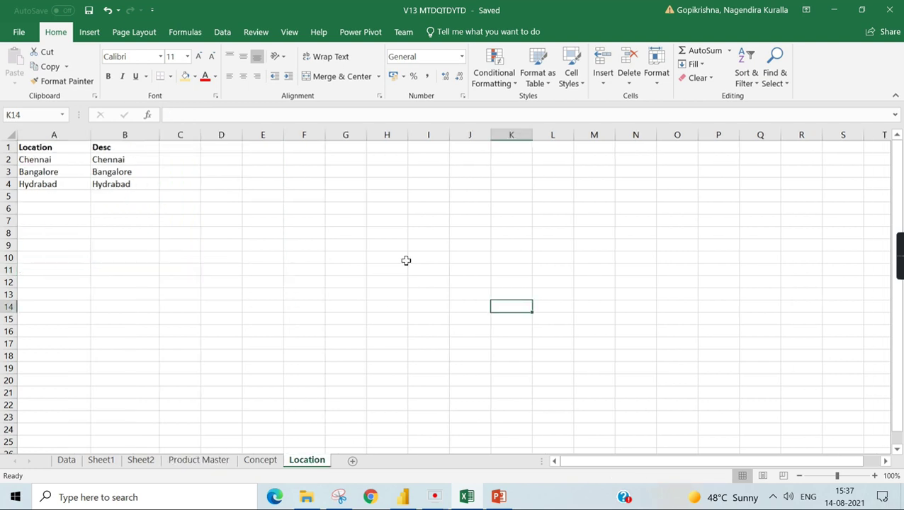
left_click(256, 217)
left_click_drag(36, 185, 126, 182)
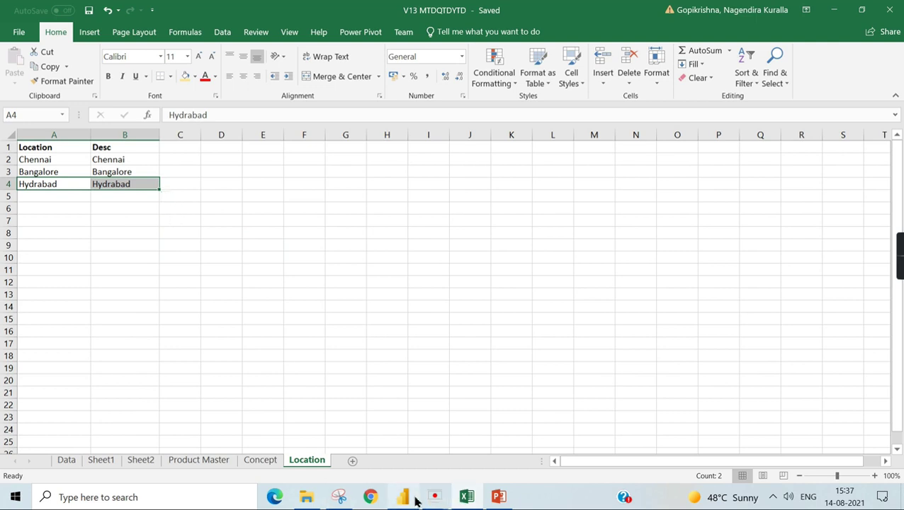
mouse_move(406, 498)
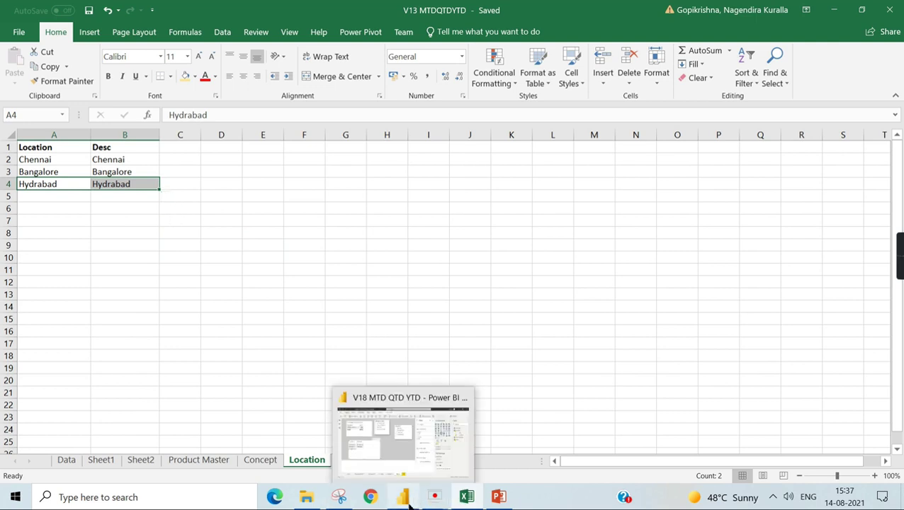
left_click(398, 459)
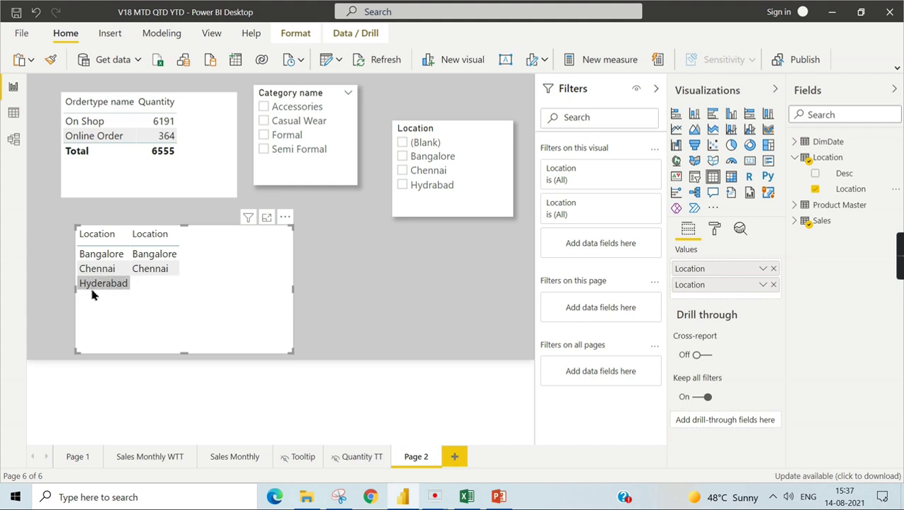
In Excel's Location sheet, correct the location name in cell A4 to Hyderabad
left_click(471, 498)
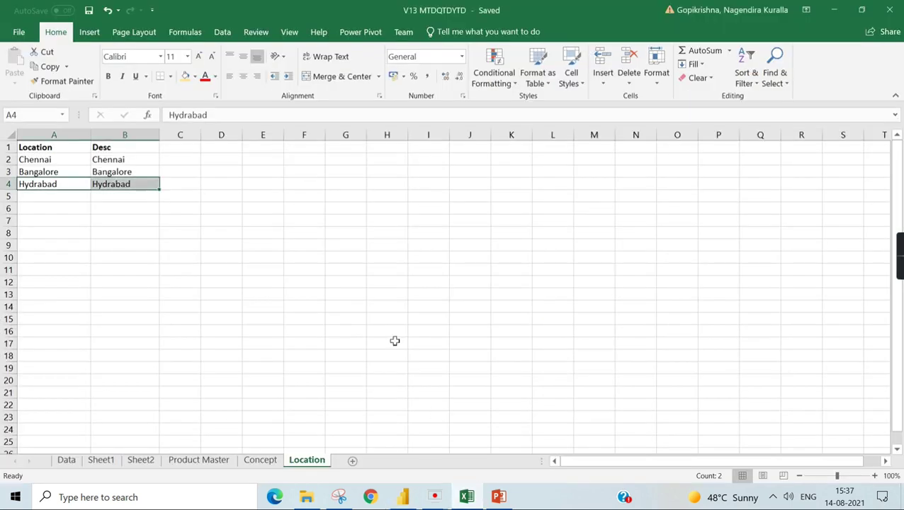
scroll(58, 207, "up", 1)
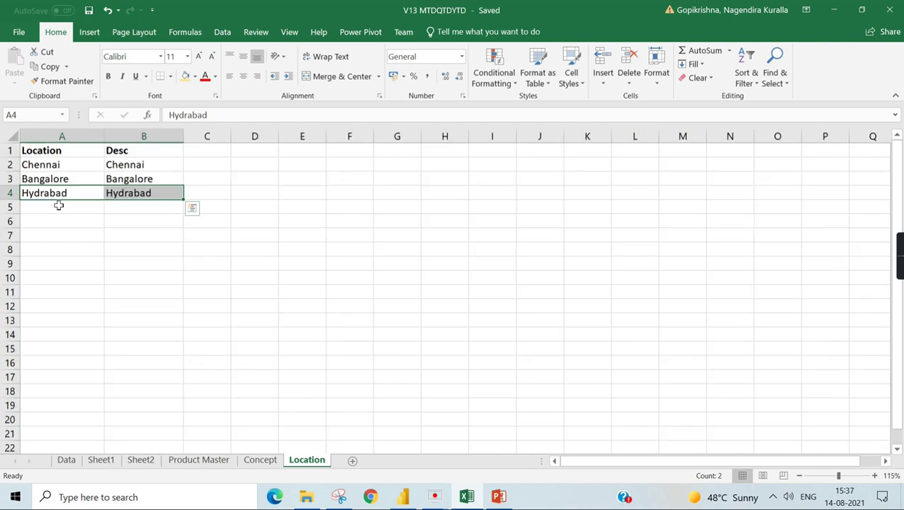
double_click(40, 193)
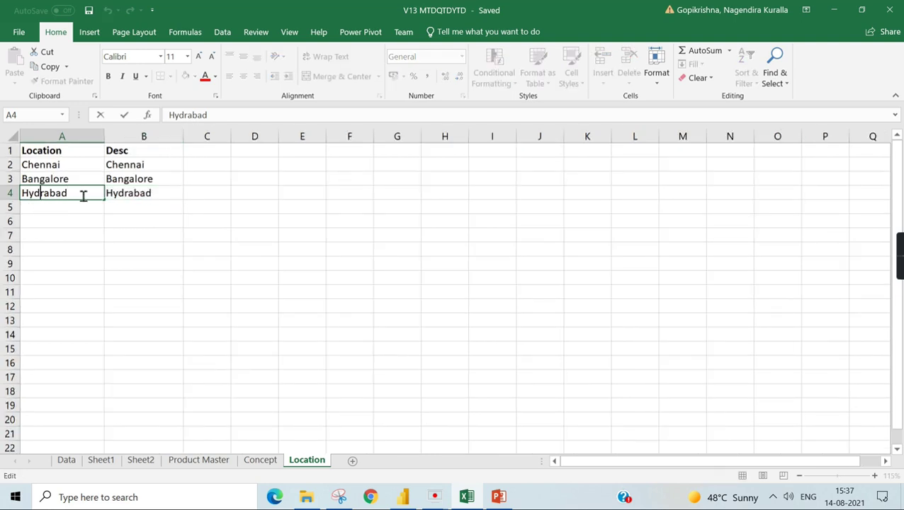
type("e")
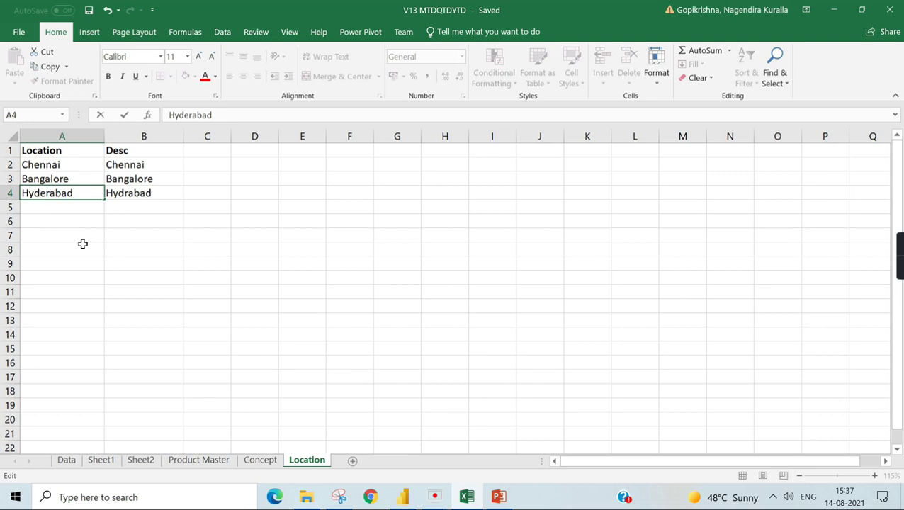
key("ctrl+Return")
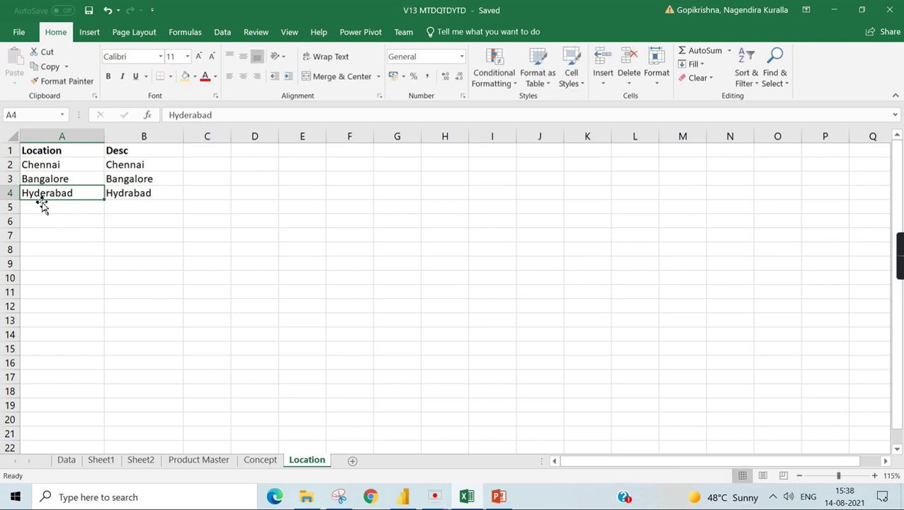
Switch back to Power BI and compare the Location slicer with the two location columns in the lower table visual
left_click(132, 195)
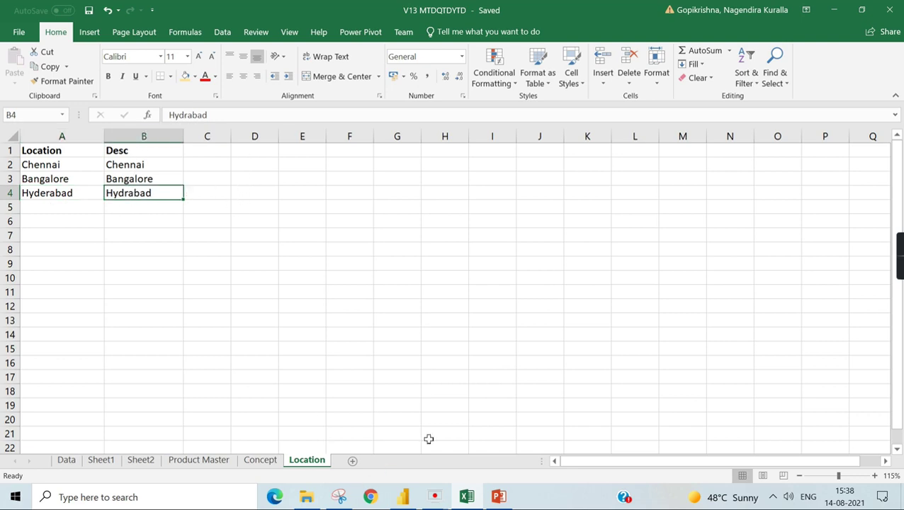
left_click(467, 498)
left_click(438, 141)
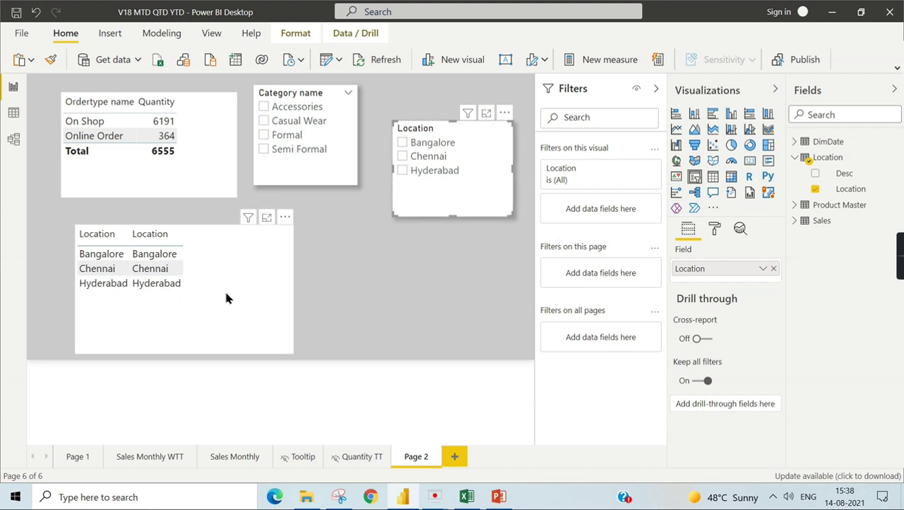
left_click(388, 261)
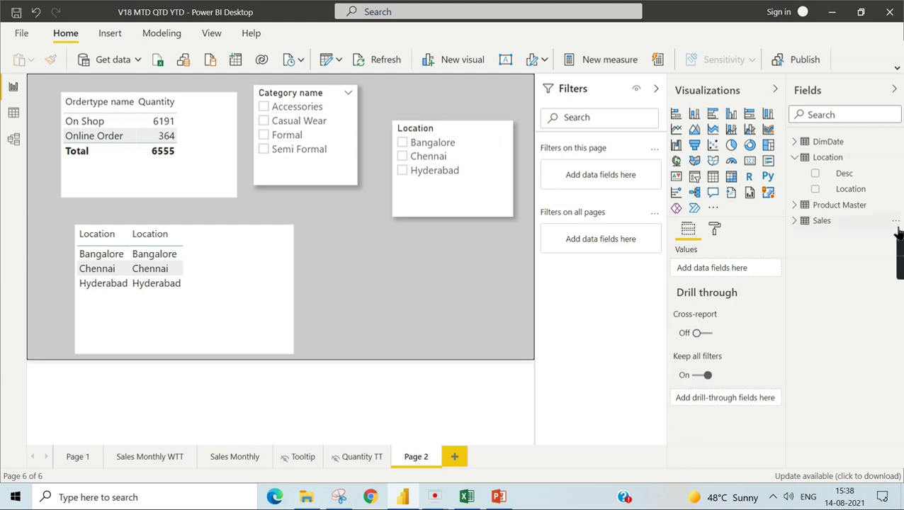
left_click(796, 158)
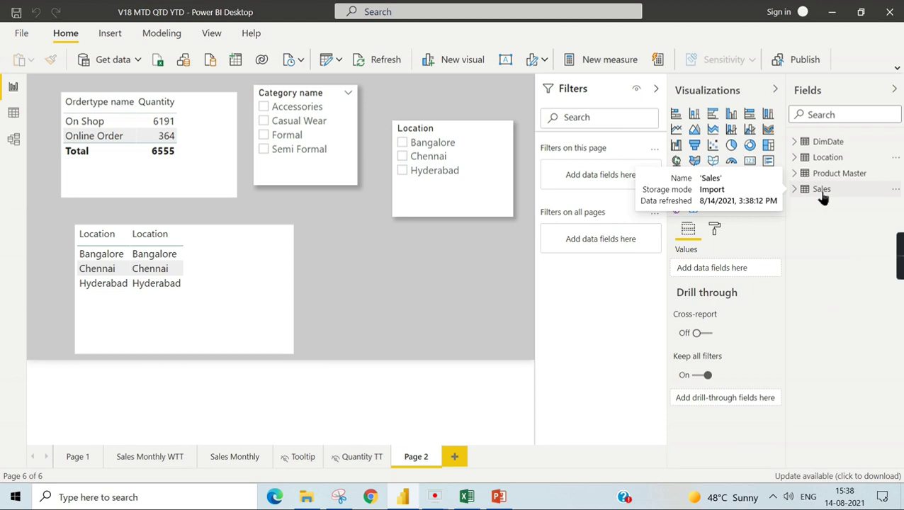
left_click(795, 189)
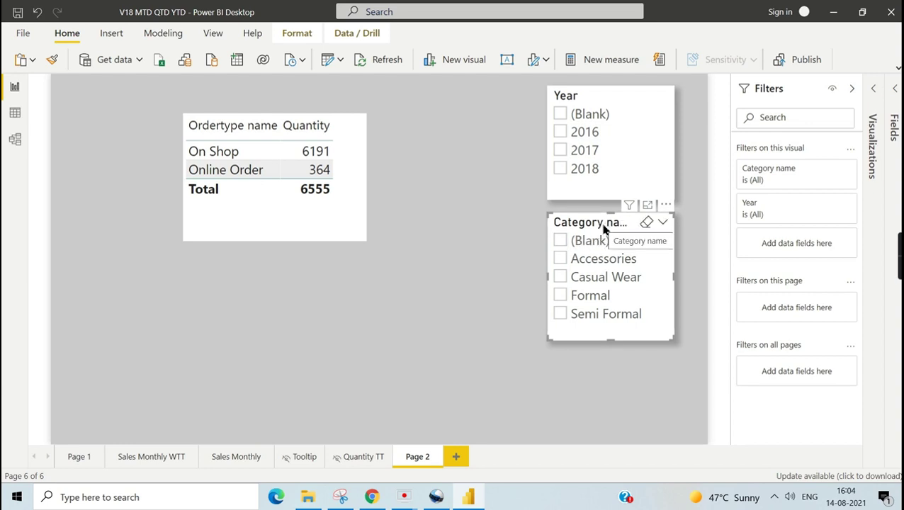
Exclude (Blank) from the Category name slicer with a basic filter on the visual
left_click(831, 173)
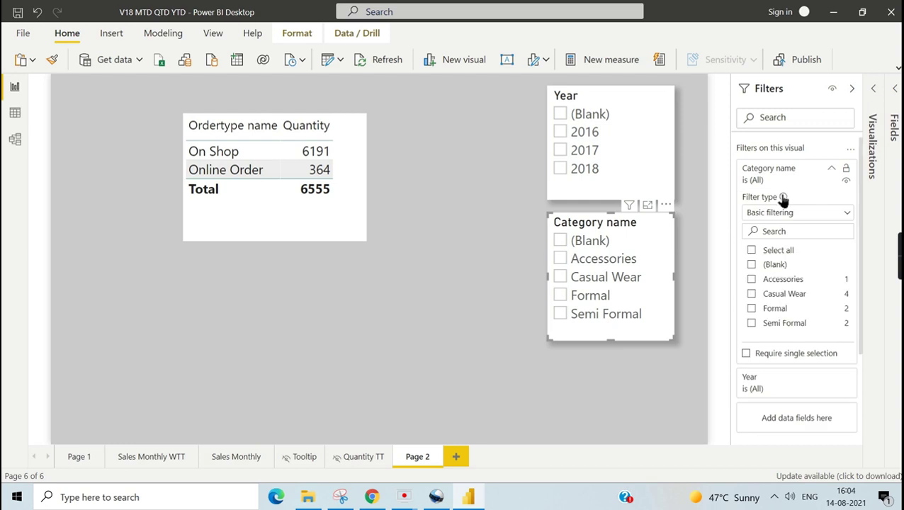
left_click(779, 267)
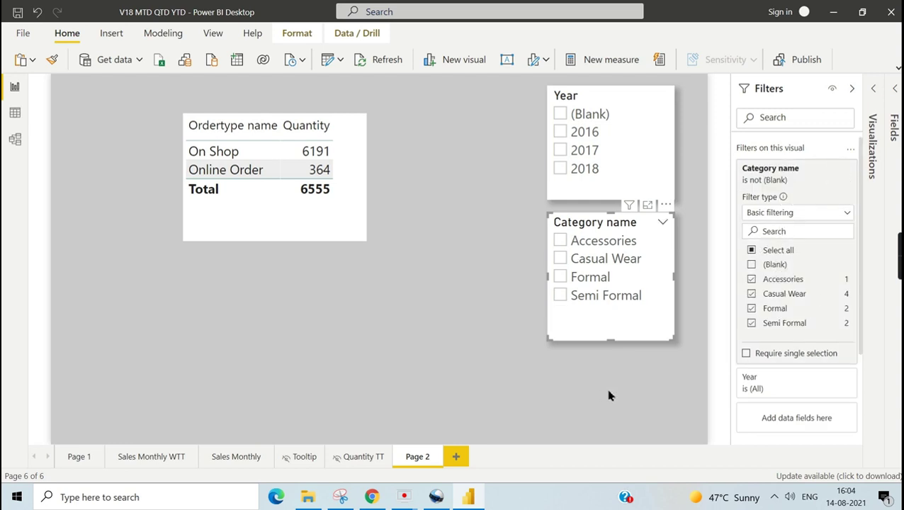
key("Escape")
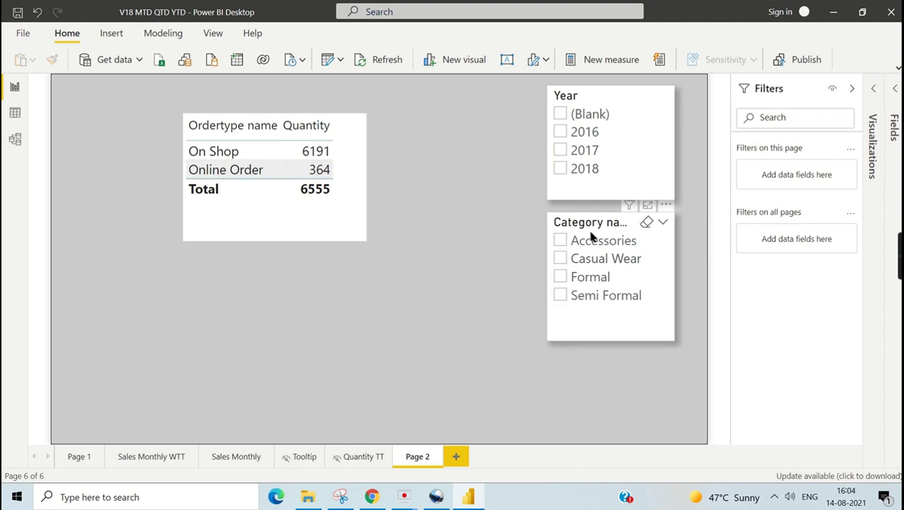
Create a table of Product Master's Category name and Sales' Quantity below the order type table, and widen it
left_click(895, 91)
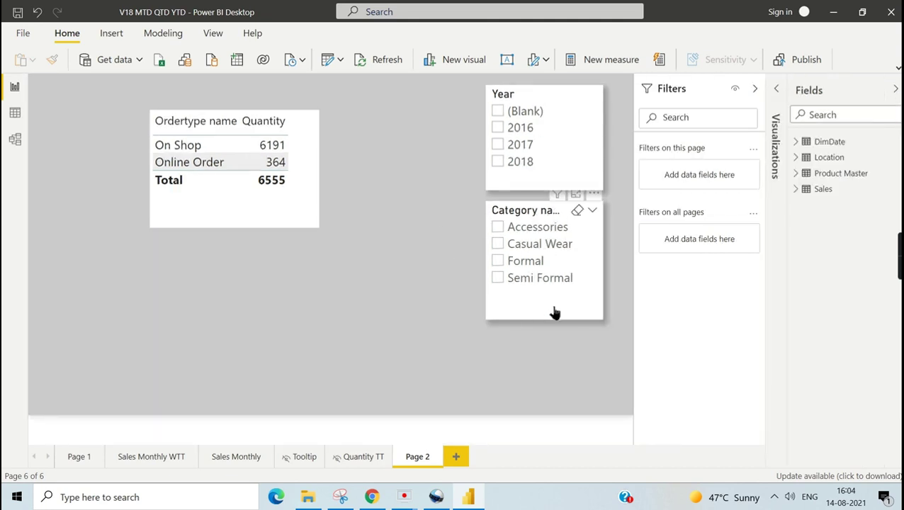
left_click(111, 347)
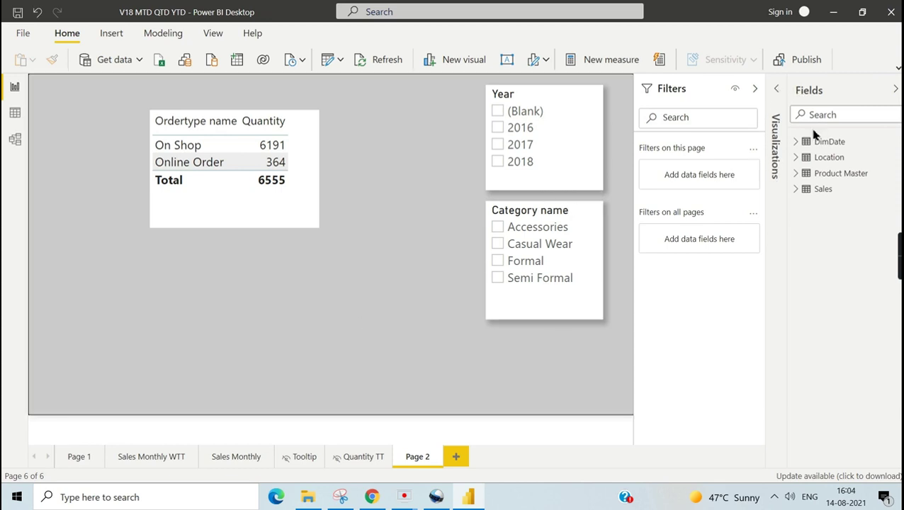
left_click(796, 173)
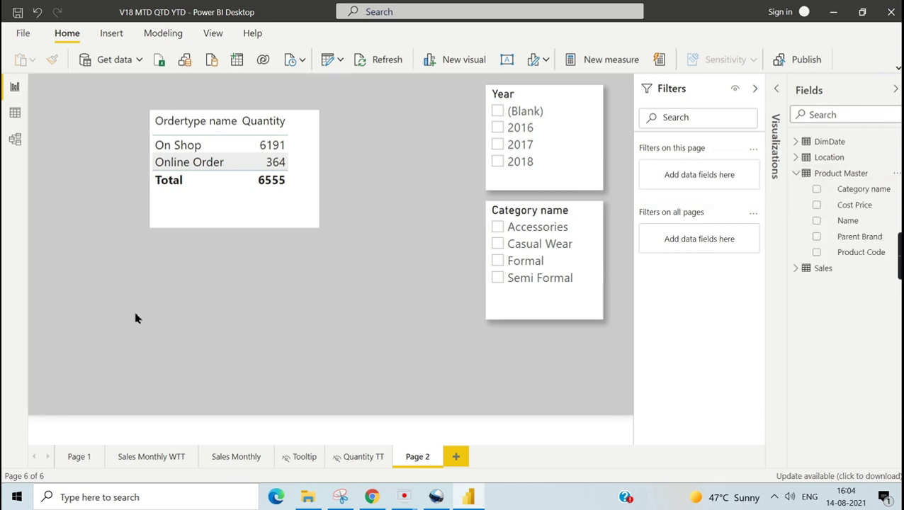
left_click_drag(817, 189, 134, 294)
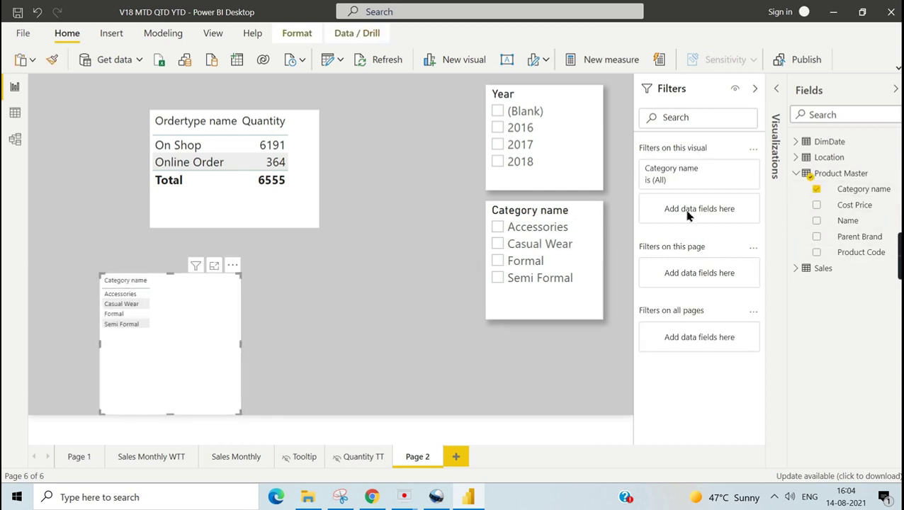
left_click(798, 269)
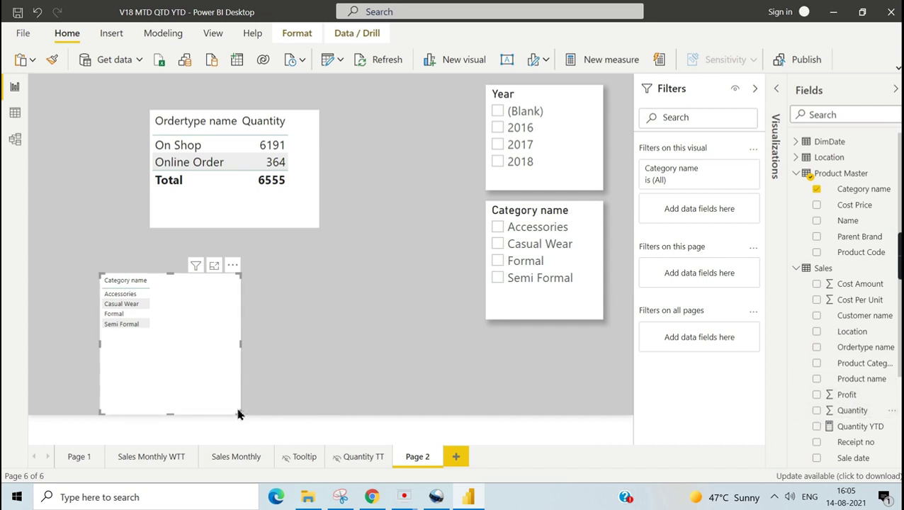
left_click_drag(239, 415, 409, 389)
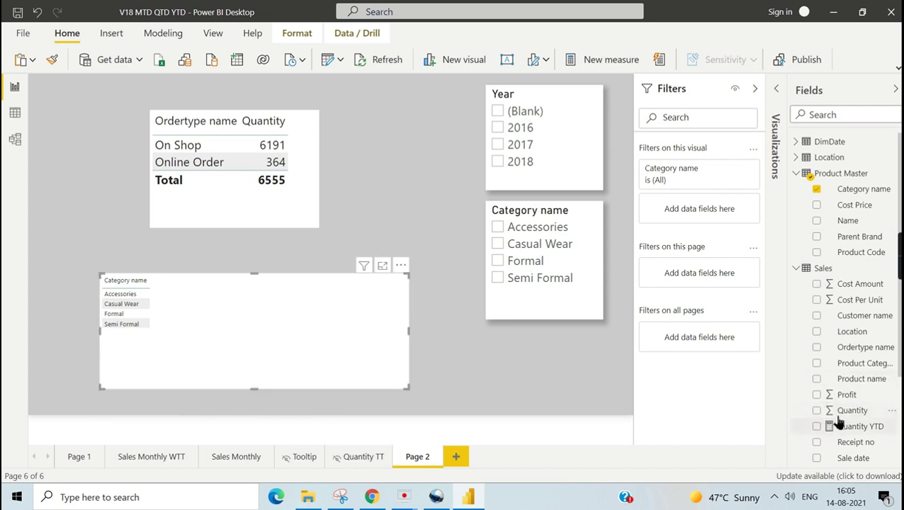
left_click(816, 410)
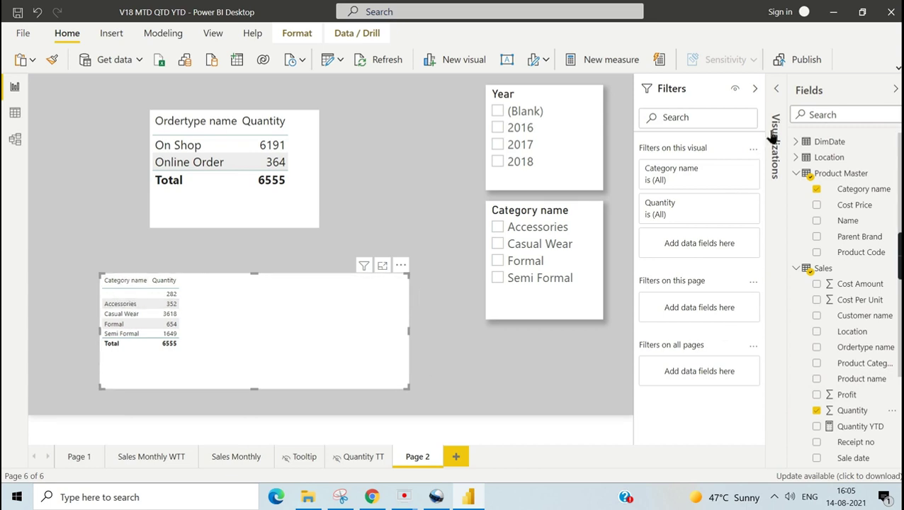
Set the values text size of the Category name and Quantity table to 16 pt
left_click(779, 90)
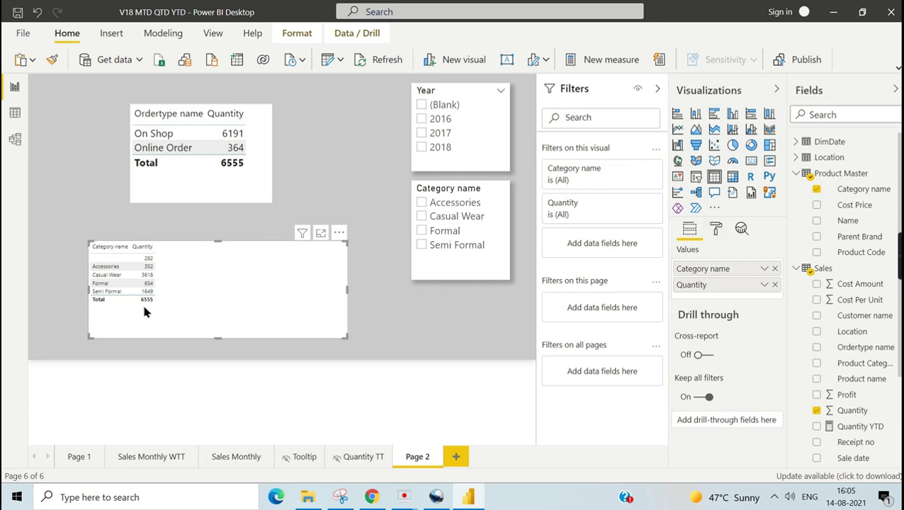
left_click(717, 230)
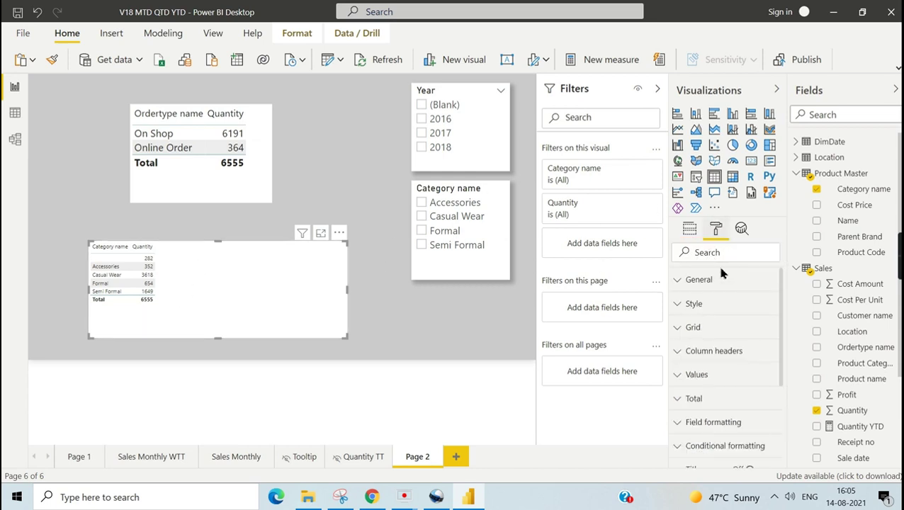
left_click(735, 375)
scroll(741, 398, "down", 3)
scroll(741, 398, "down", 3)
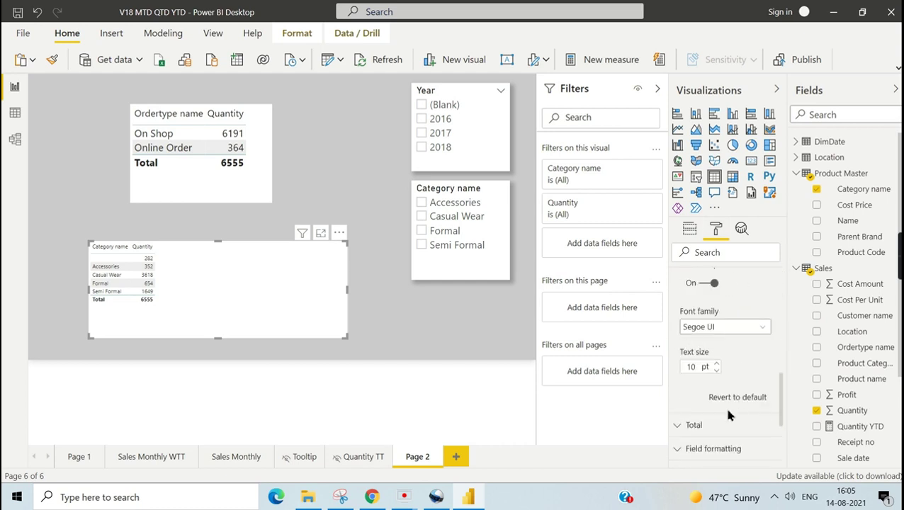
left_click(716, 362)
left_click(716, 363)
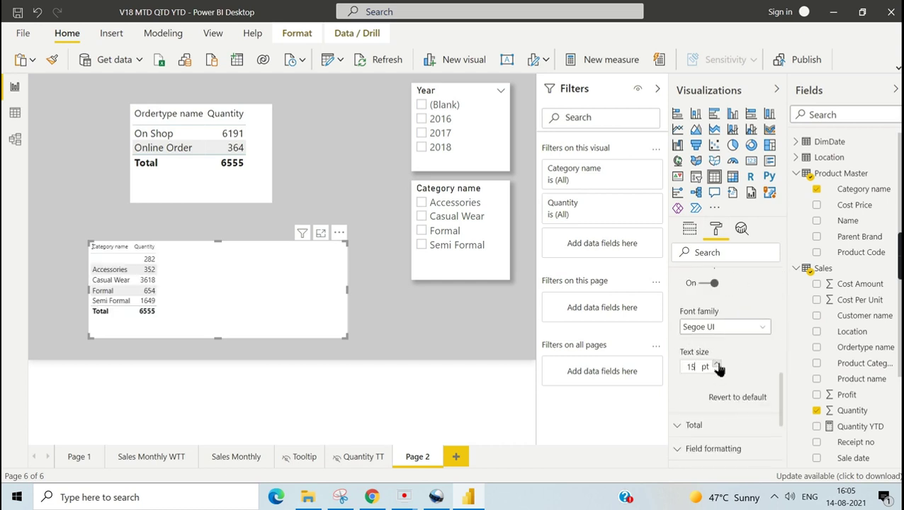
left_click(716, 363)
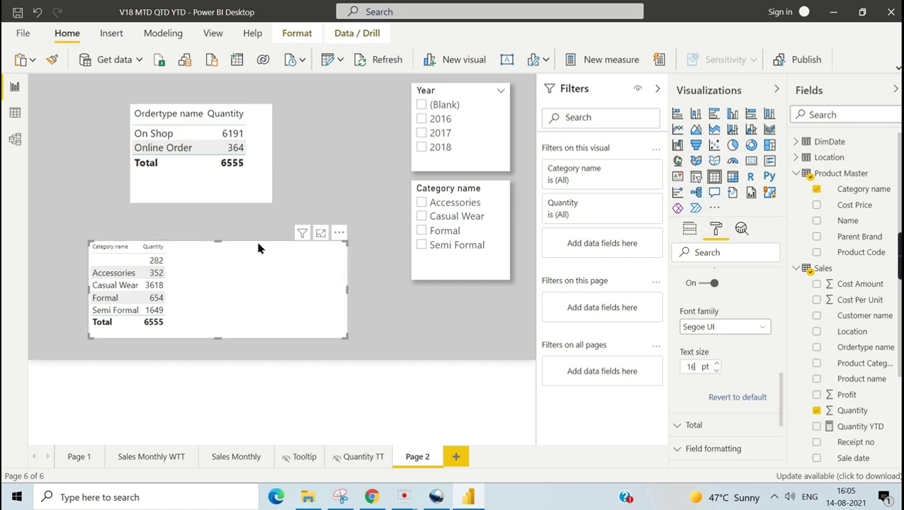
Filter (Blank) out of the category quantity table to compare its total, and include it again
left_click(637, 170)
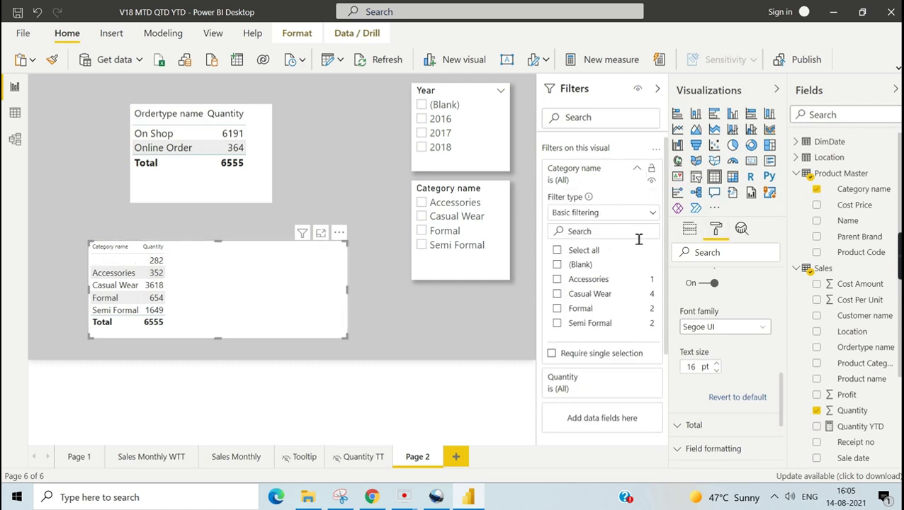
left_click(581, 252)
left_click(580, 265)
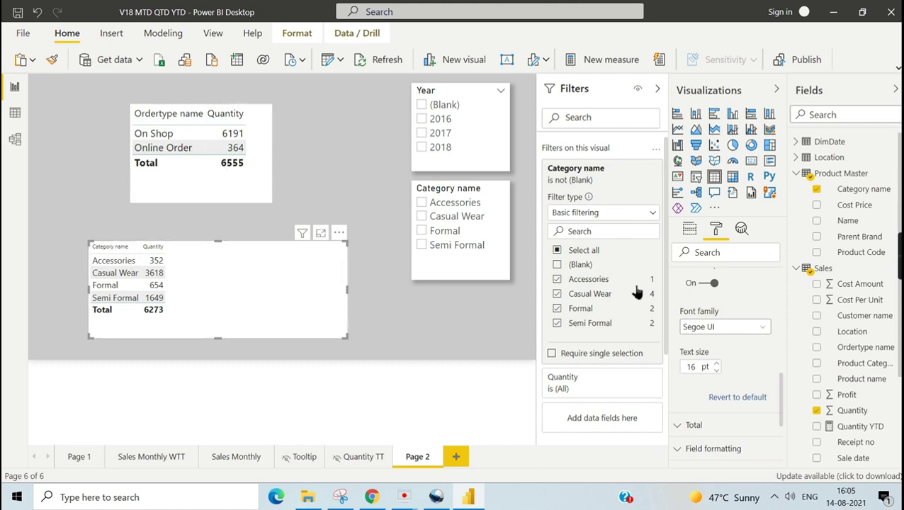
left_click(579, 265)
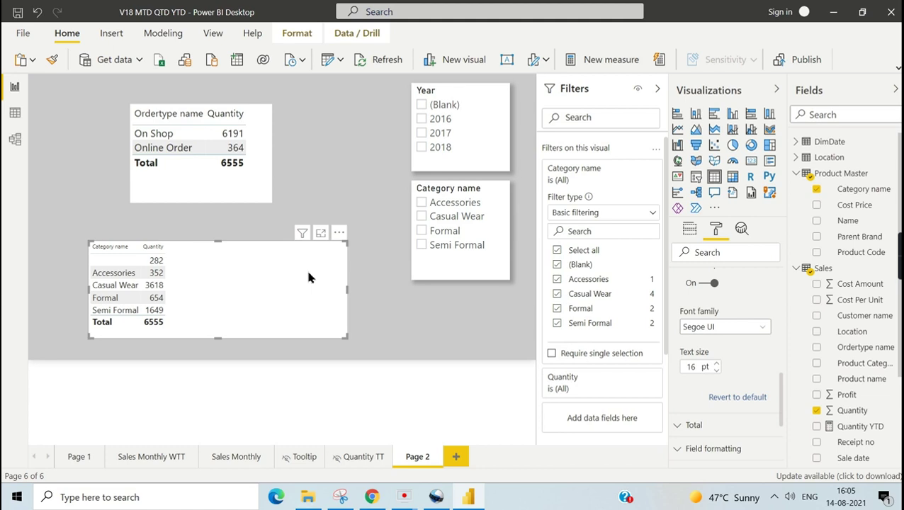
Delete the Category name and Quantity table visual from Page 2
left_click(339, 236)
key("Escape")
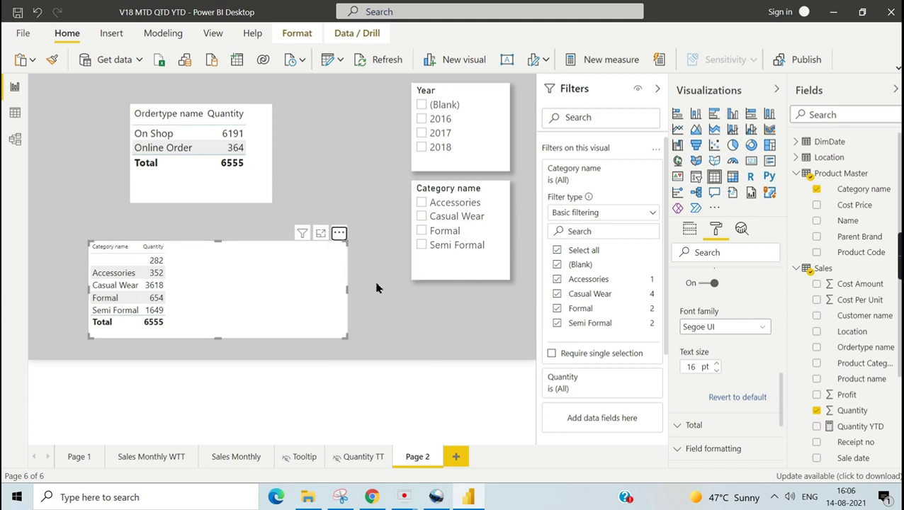
key("Delete")
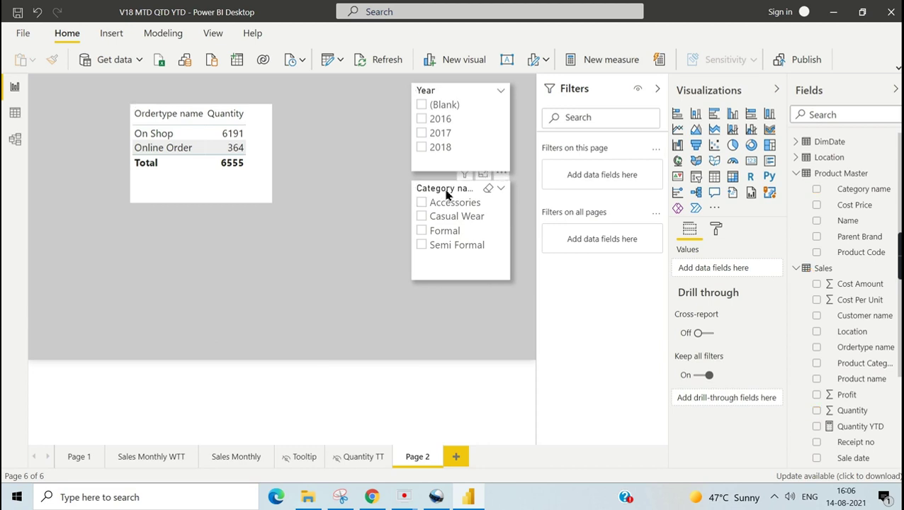
Select the Category name slicer to review its Category name filter
left_click(448, 194)
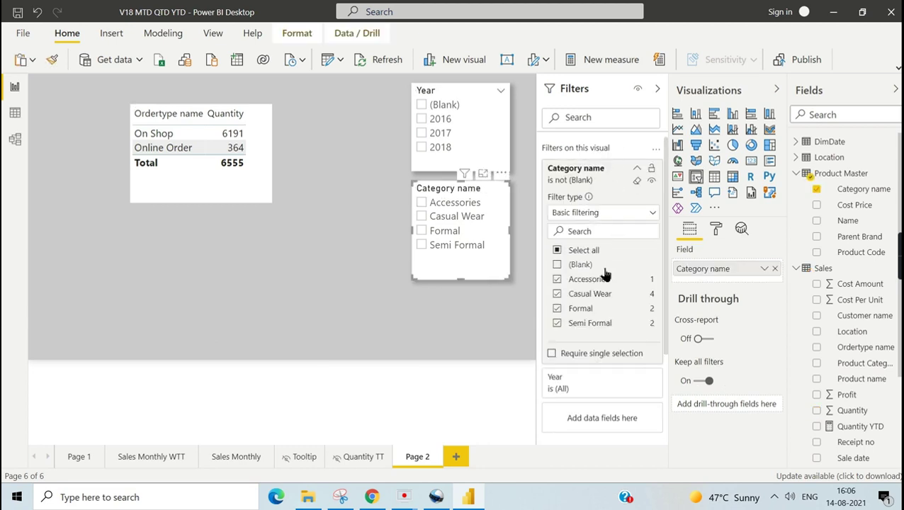